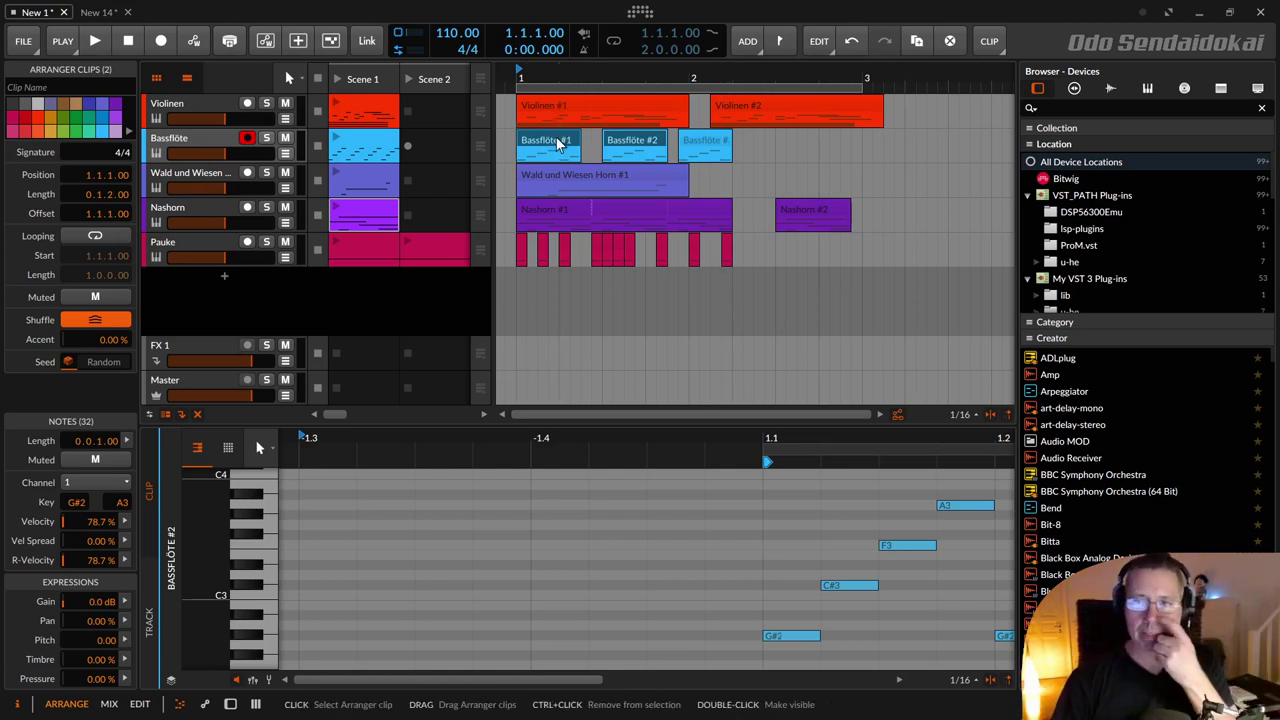
Step: Select just the Bassflöte #2 clip so its 16 notes show in the note editor
{"action": "left_click", "coordinate": [614, 140]}
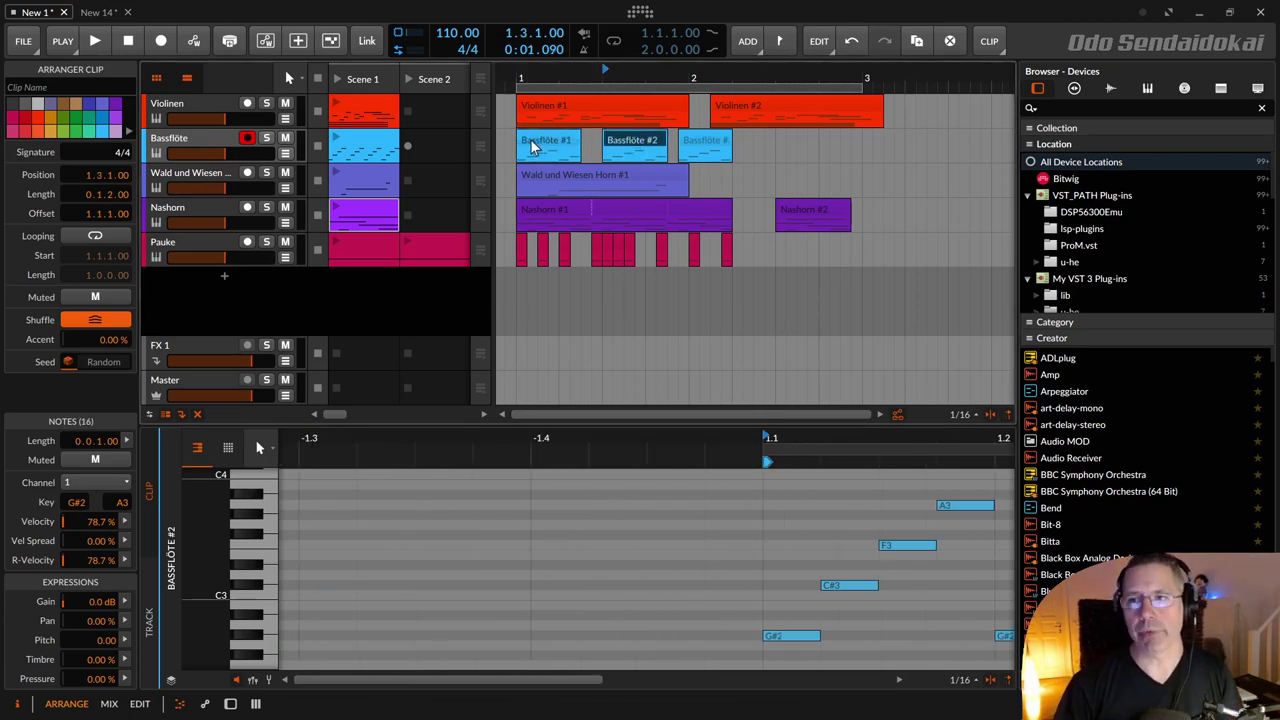
Step: Start a MIDI export into the 00_Midi folder, reusing the Name_Mulitrack_110 BPM_Eb.mid file name
{"action": "left_click", "coordinate": [24, 40]}
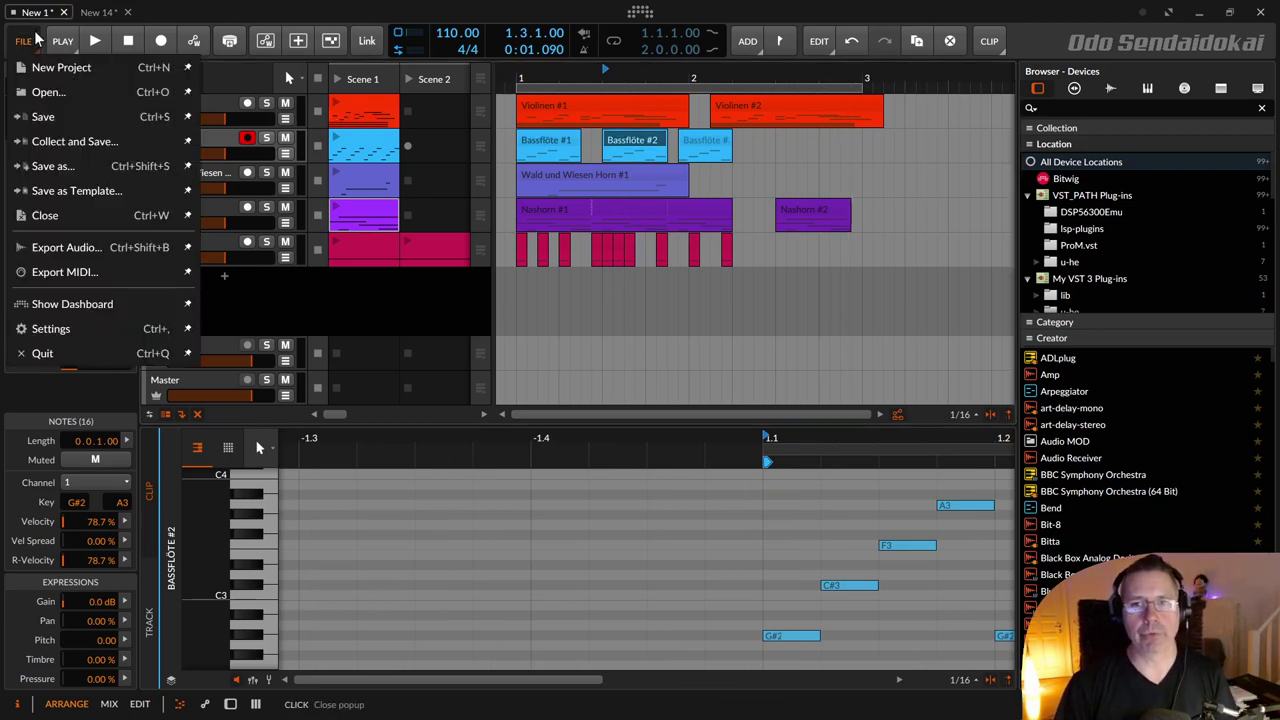
{"action": "left_click", "coordinate": [92, 272]}
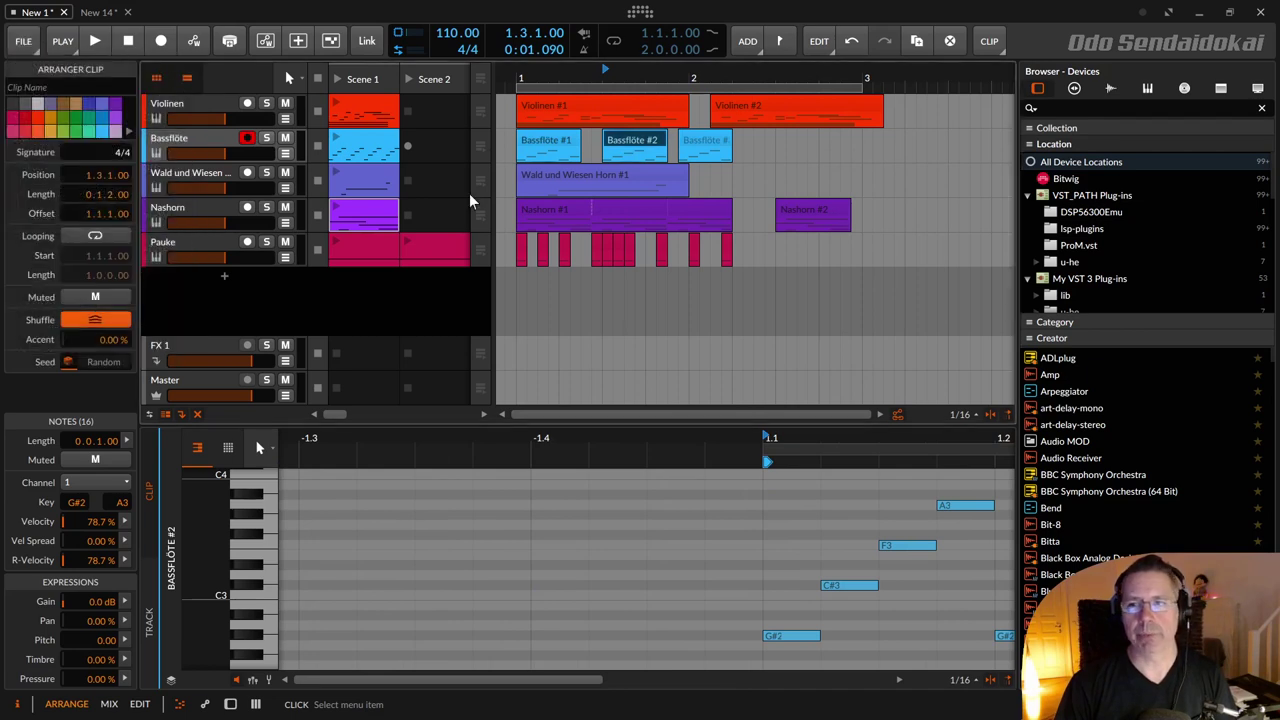
{"action": "left_click", "coordinate": [489, 290]}
{"action": "double_click", "coordinate": [489, 290]}
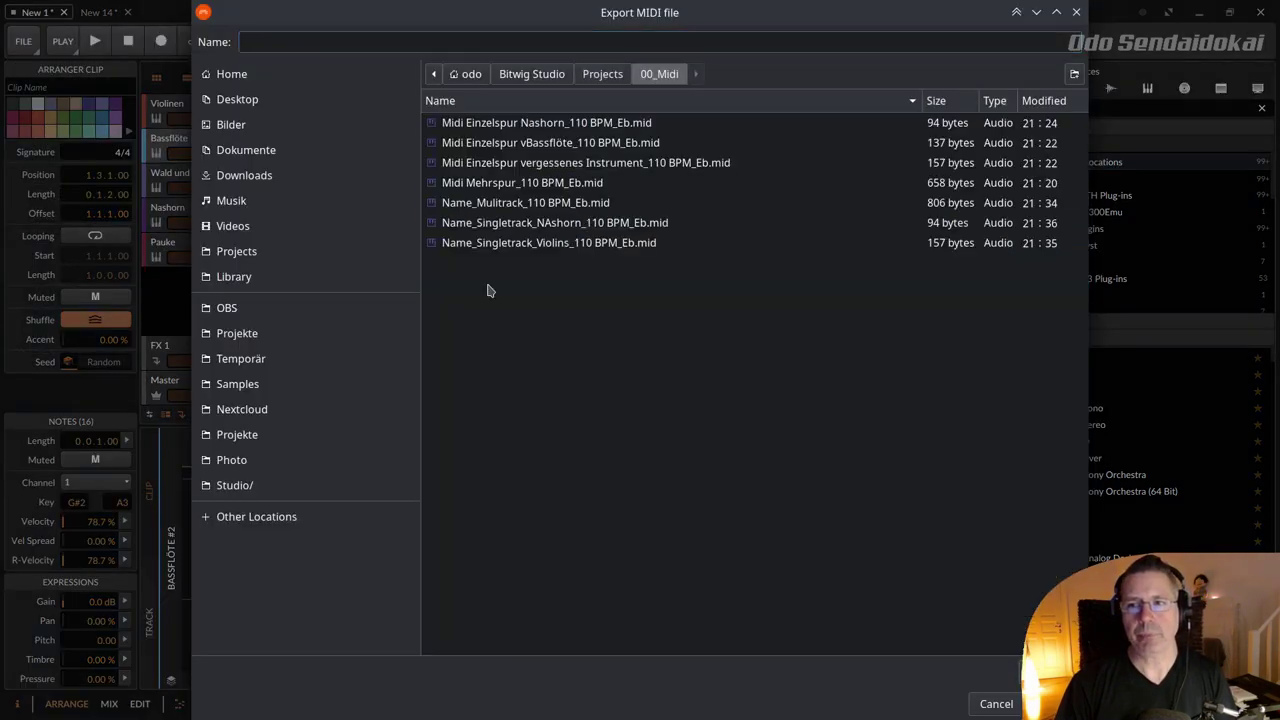
{"action": "left_click", "coordinate": [563, 203]}
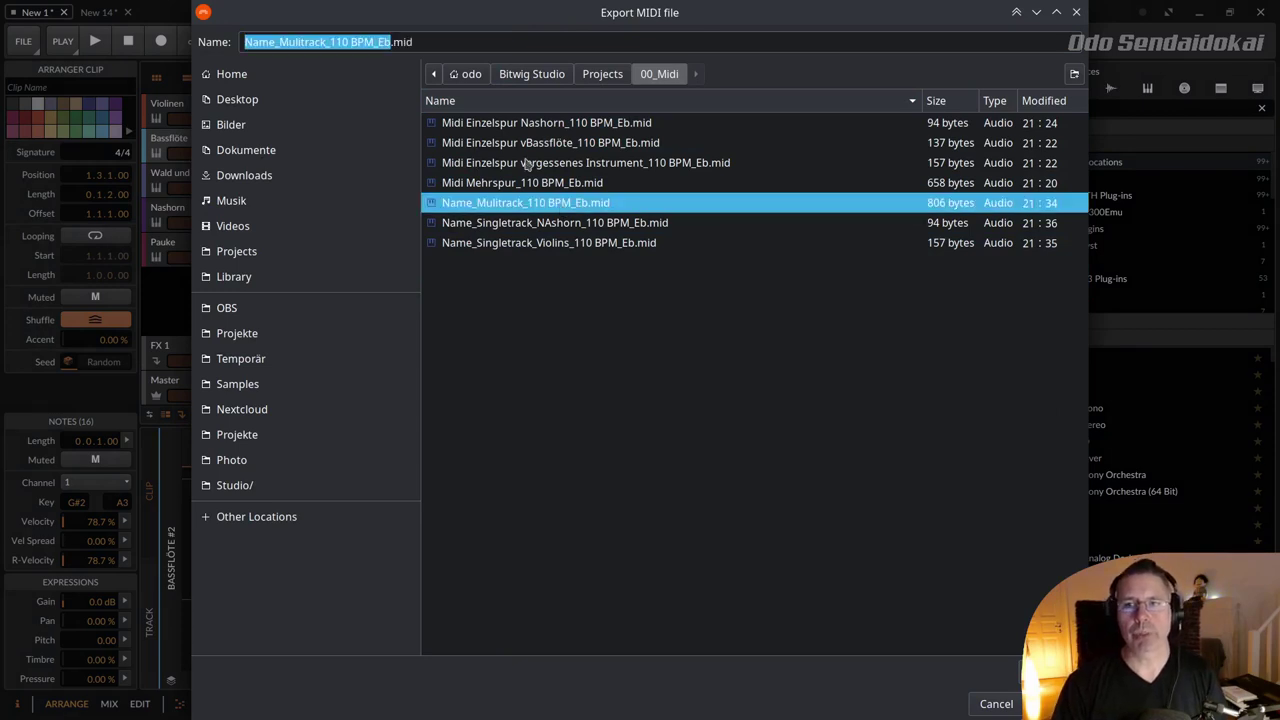
Step: Reposition the export dialog and trial-edit the file name, leaving it Name_Mulitrack_110 BPM_Eb.mid
{"action": "left_click", "coordinate": [330, 41]}
{"action": "left_click", "coordinate": [293, 41]}
{"action": "left_click_drag", "start_coordinate": [330, 38], "coordinate": [465, 22]}
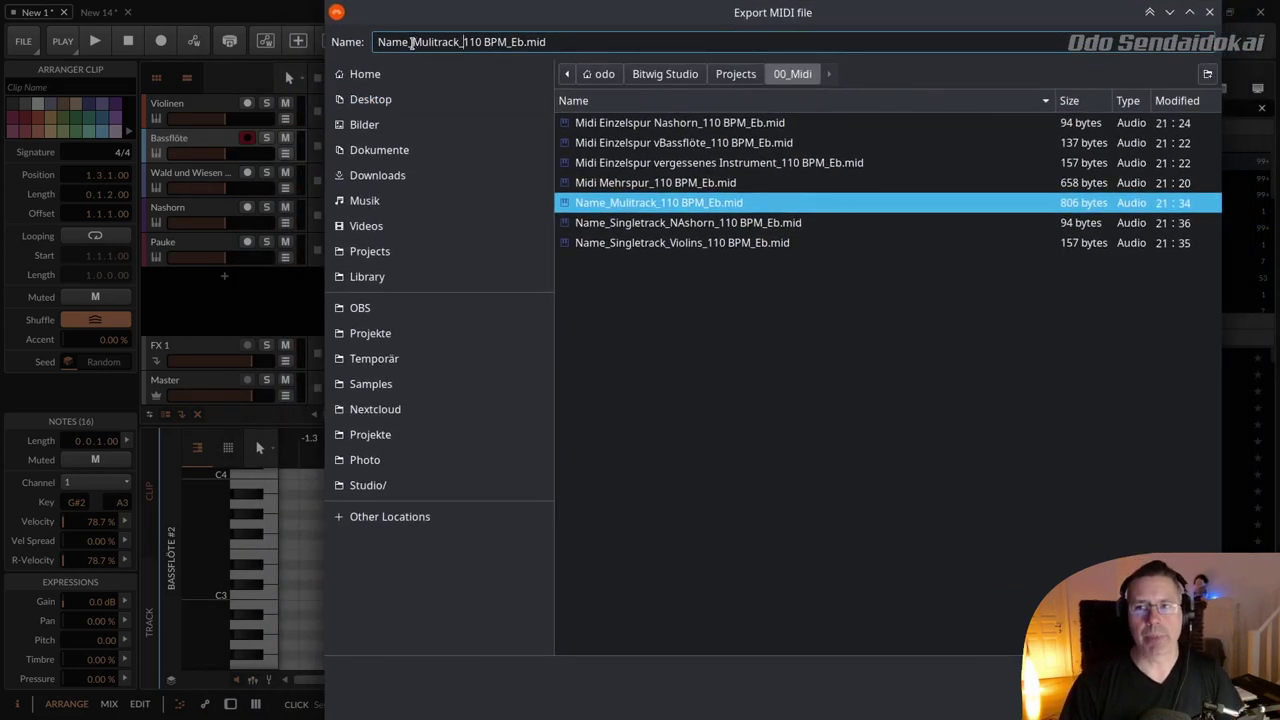
{"action": "left_click_drag", "start_coordinate": [409, 42], "coordinate": [366, 42]}
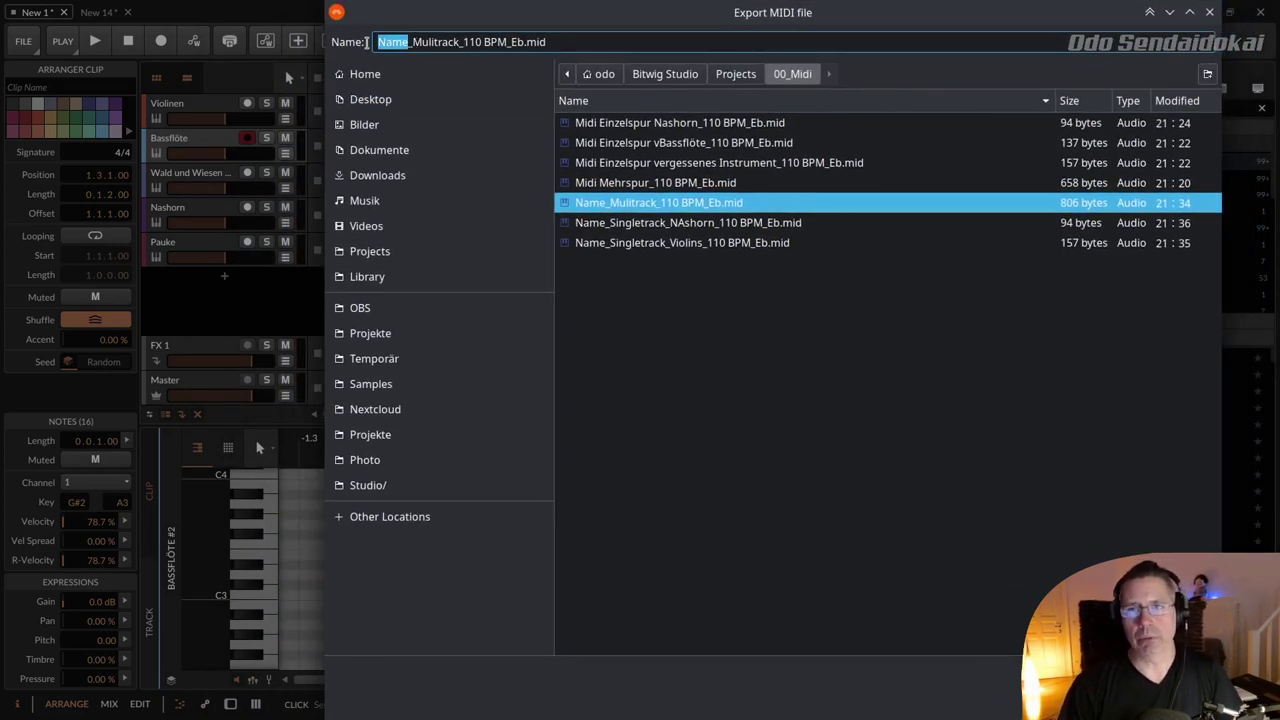
{"action": "left_click", "coordinate": [518, 42]}
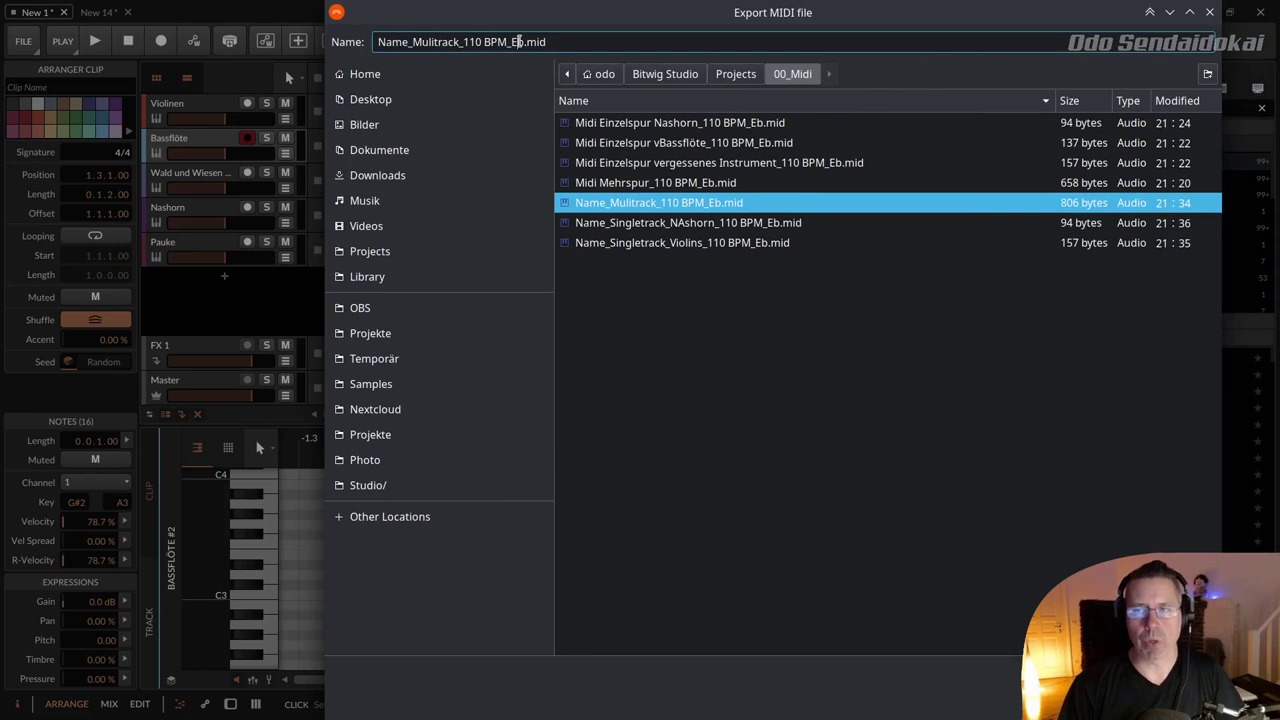
{"action": "left_click", "coordinate": [410, 42]}
{"action": "type", "text": "10"}
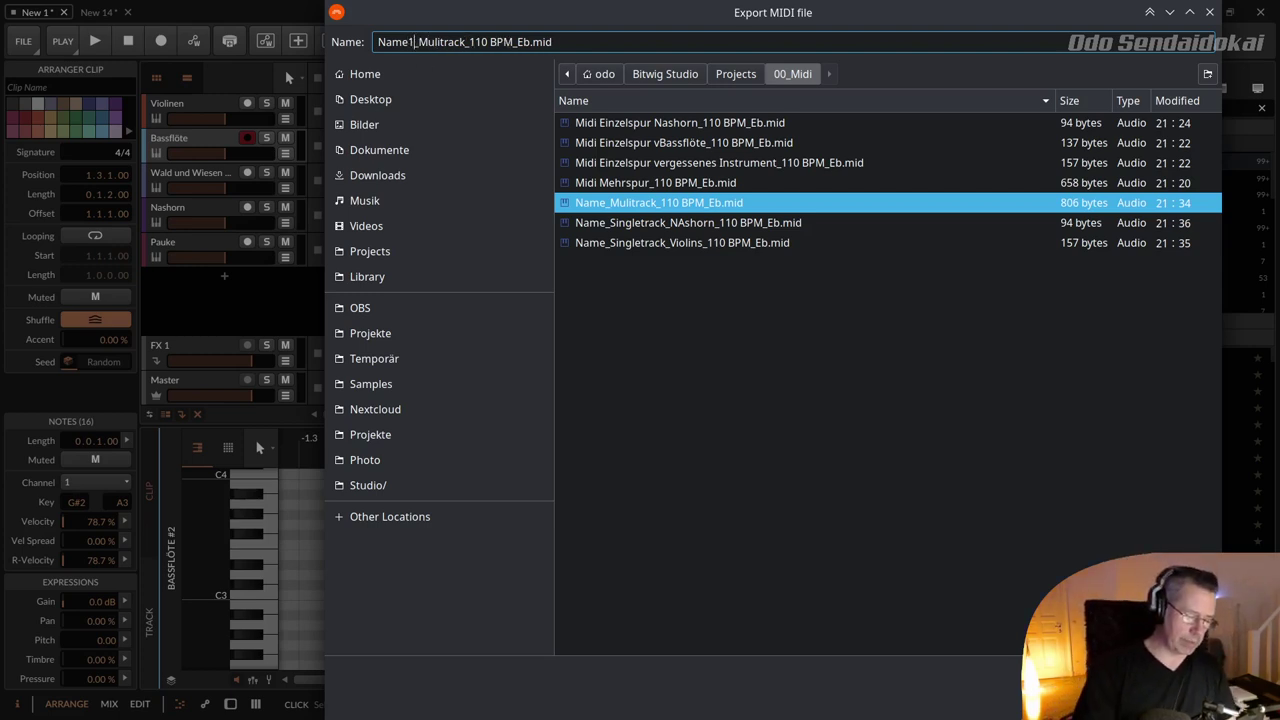
{"action": "key", "text": "BackSpace"}
{"action": "key", "text": "BackSpace"}
{"action": "key", "text": "Escape"}
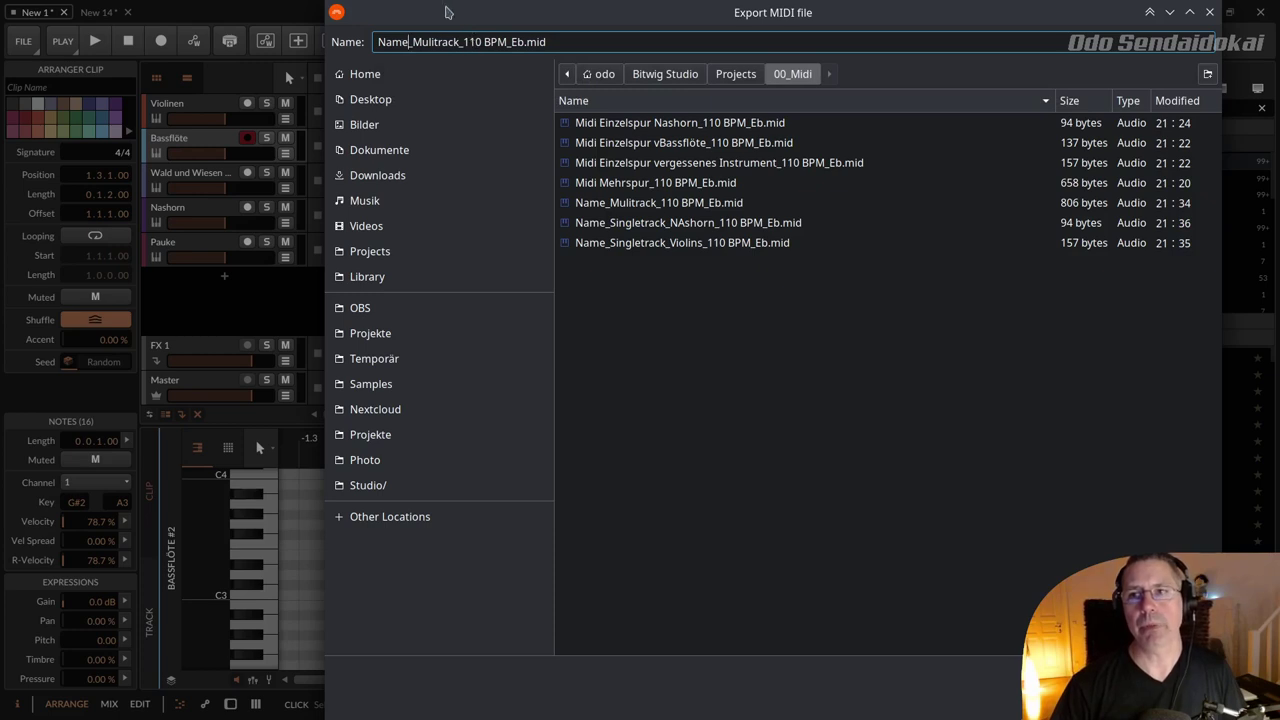
Step: Save the export as Name_Mulitrack_110 BPM_Eb.mid, replacing the existing file
{"action": "left_click_drag", "start_coordinate": [443, 14], "coordinate": [471, 23]}
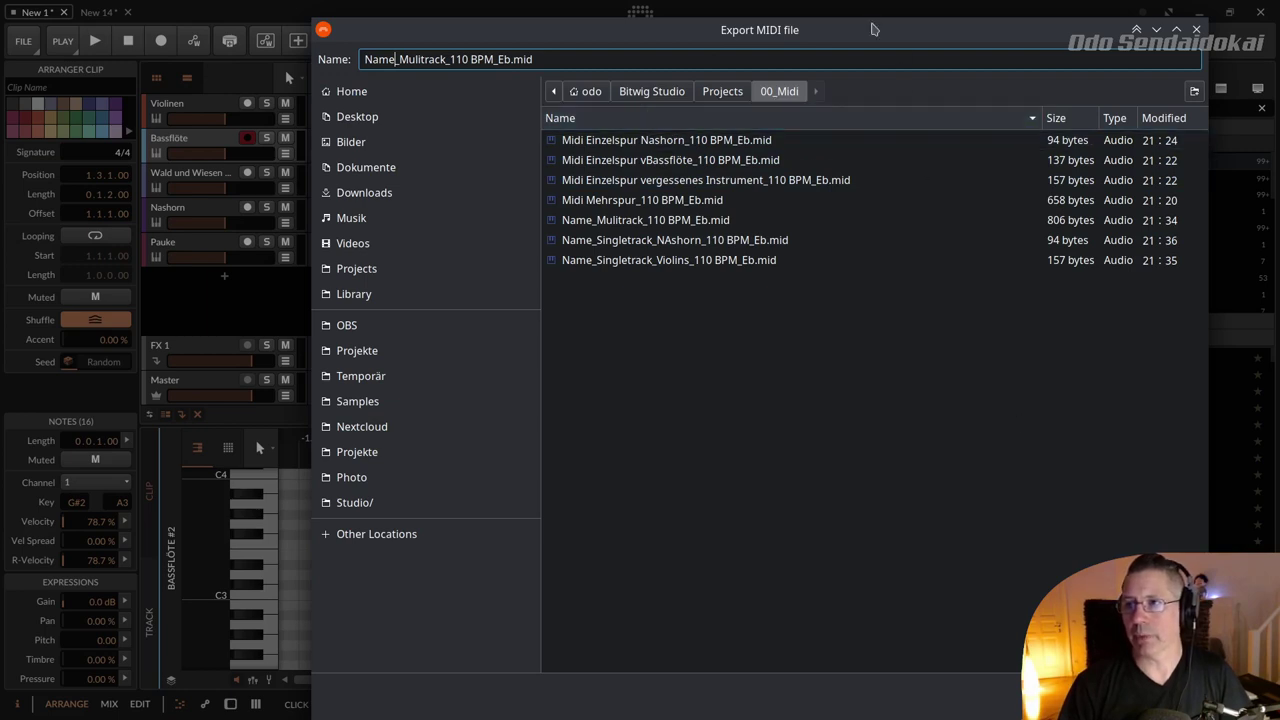
{"action": "left_click_drag", "start_coordinate": [872, 29], "coordinate": [828, 47]}
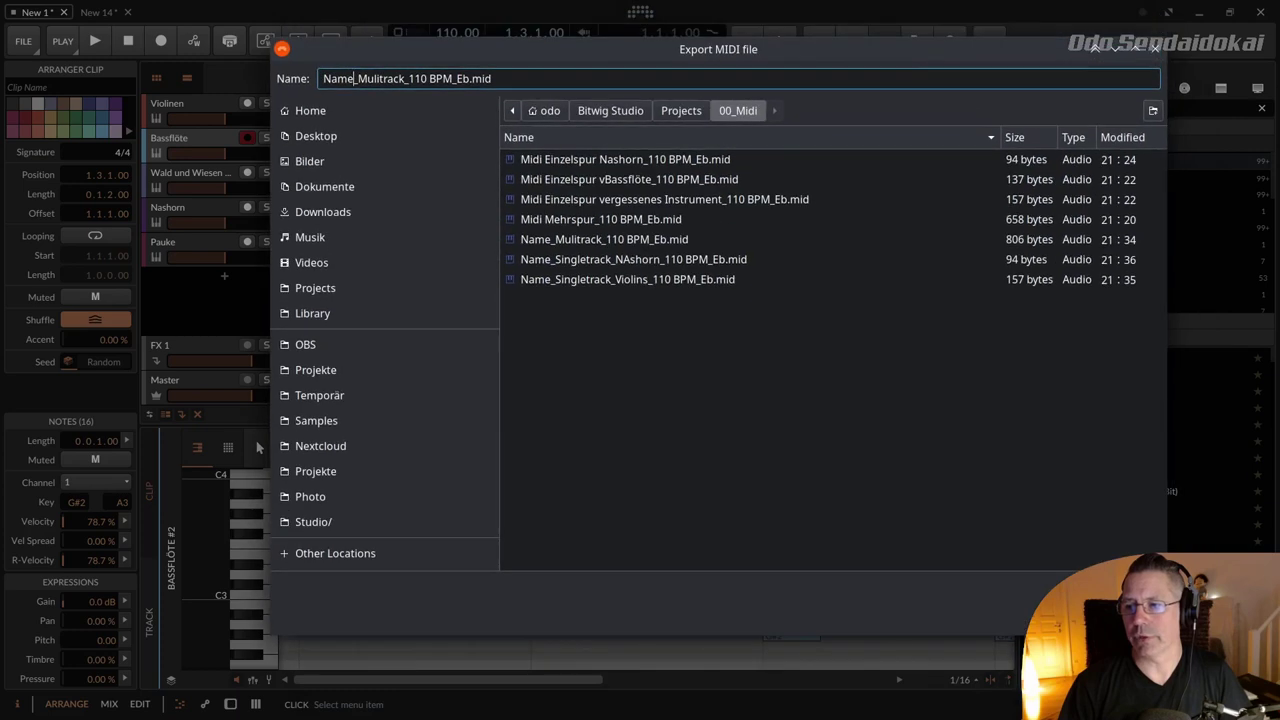
{"action": "key", "text": "Return"}
{"action": "left_click", "coordinate": [900, 424]}
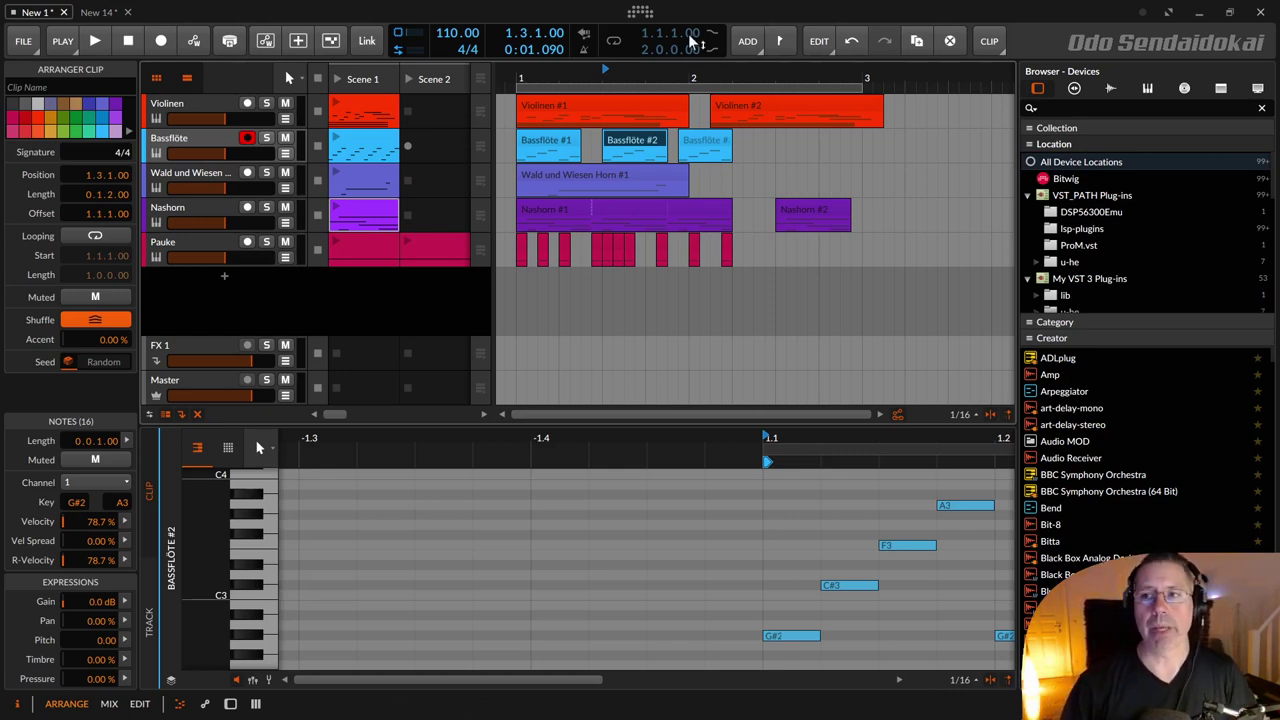
Step: Select the Violinen #1 clip to show its 13 notes in the note editor
{"action": "left_click", "coordinate": [631, 100]}
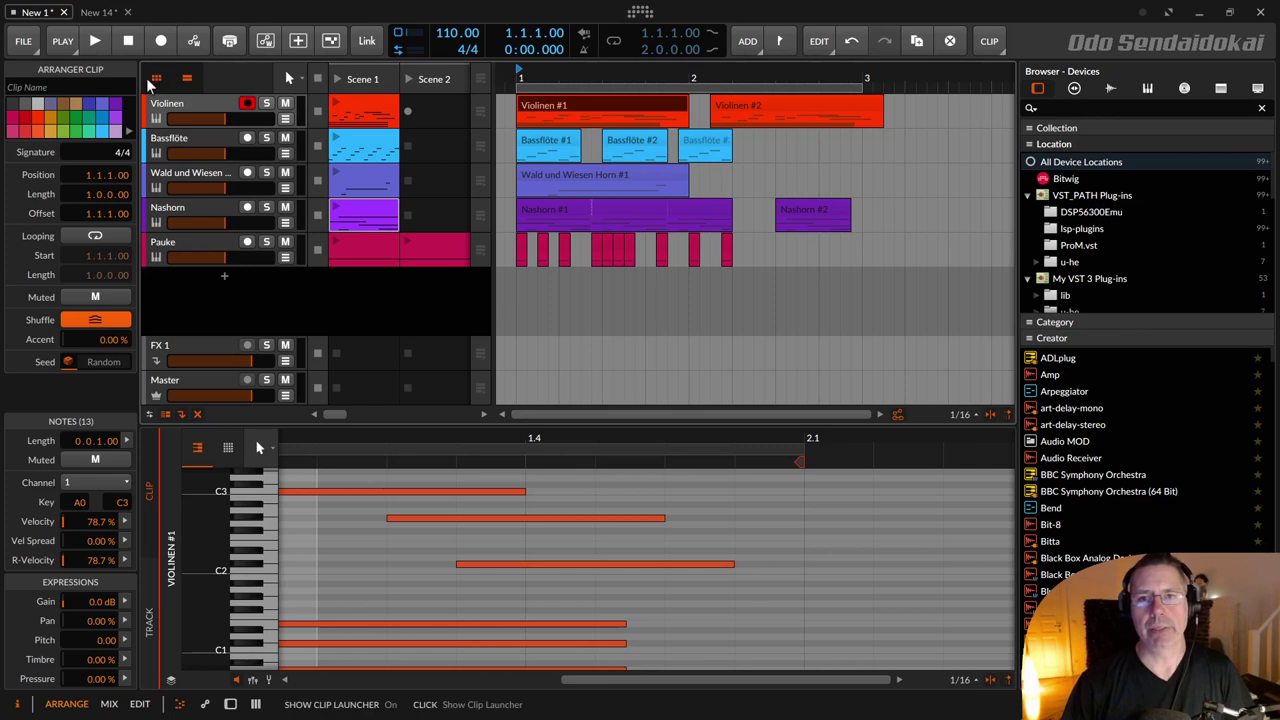
Step: Close New 14 without saving and create a new empty project
{"action": "left_click", "coordinate": [127, 12]}
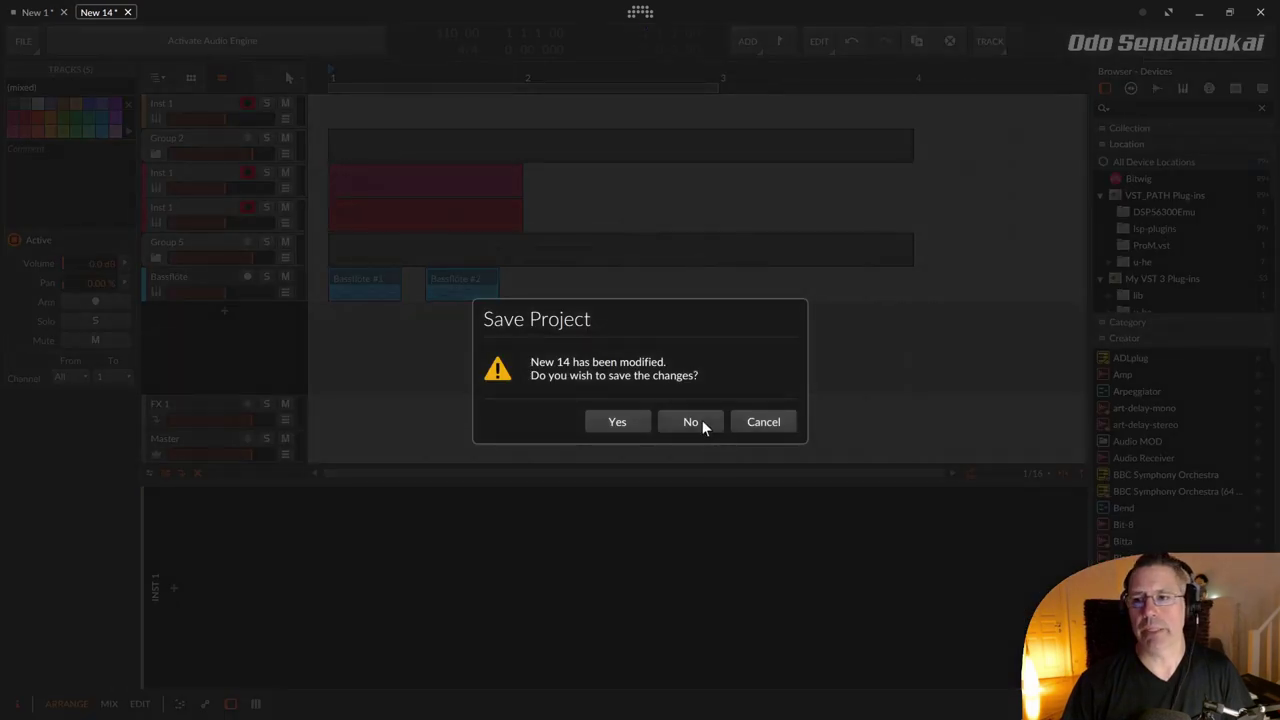
{"action": "key", "text": "n"}
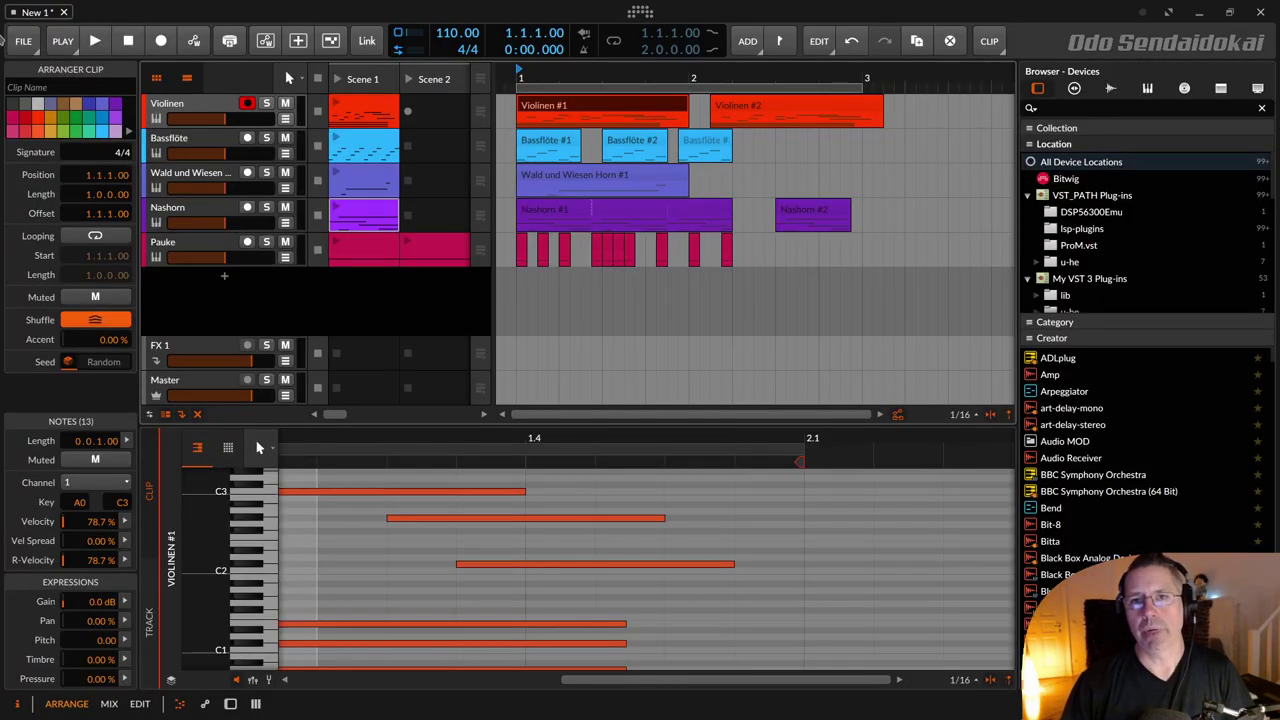
{"action": "left_click", "coordinate": [20, 40]}
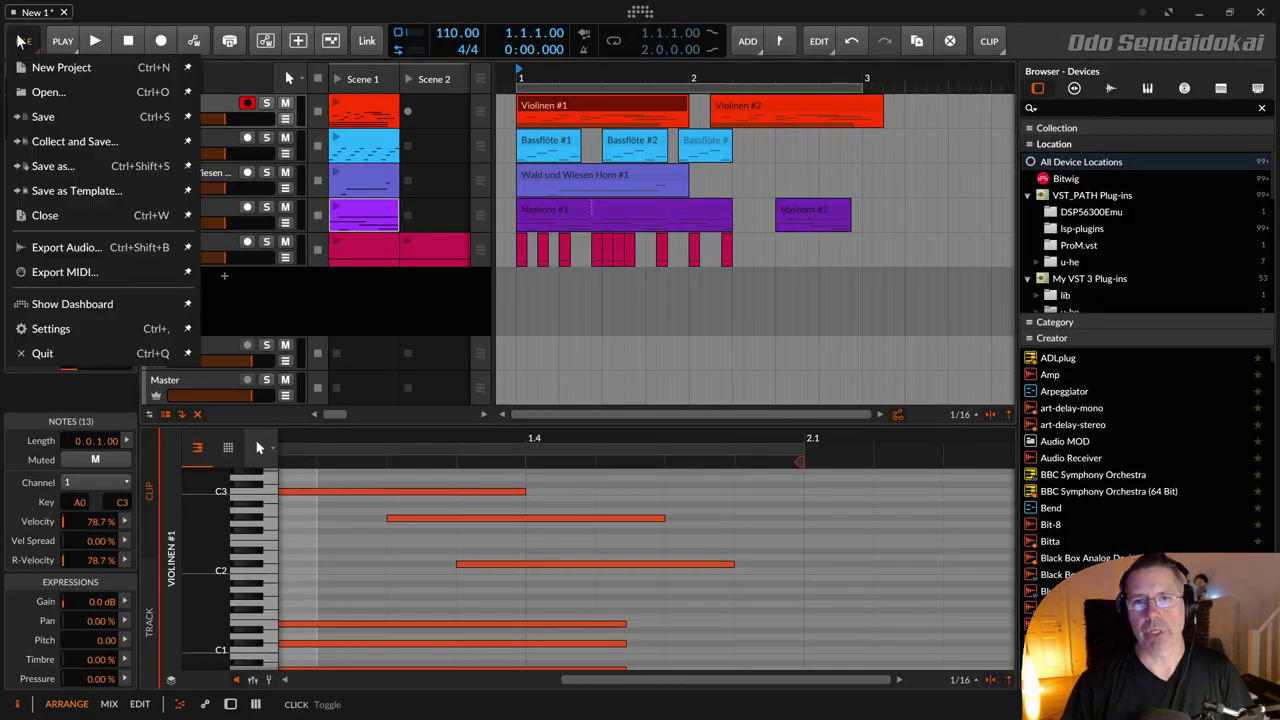
{"action": "left_click", "coordinate": [56, 69]}
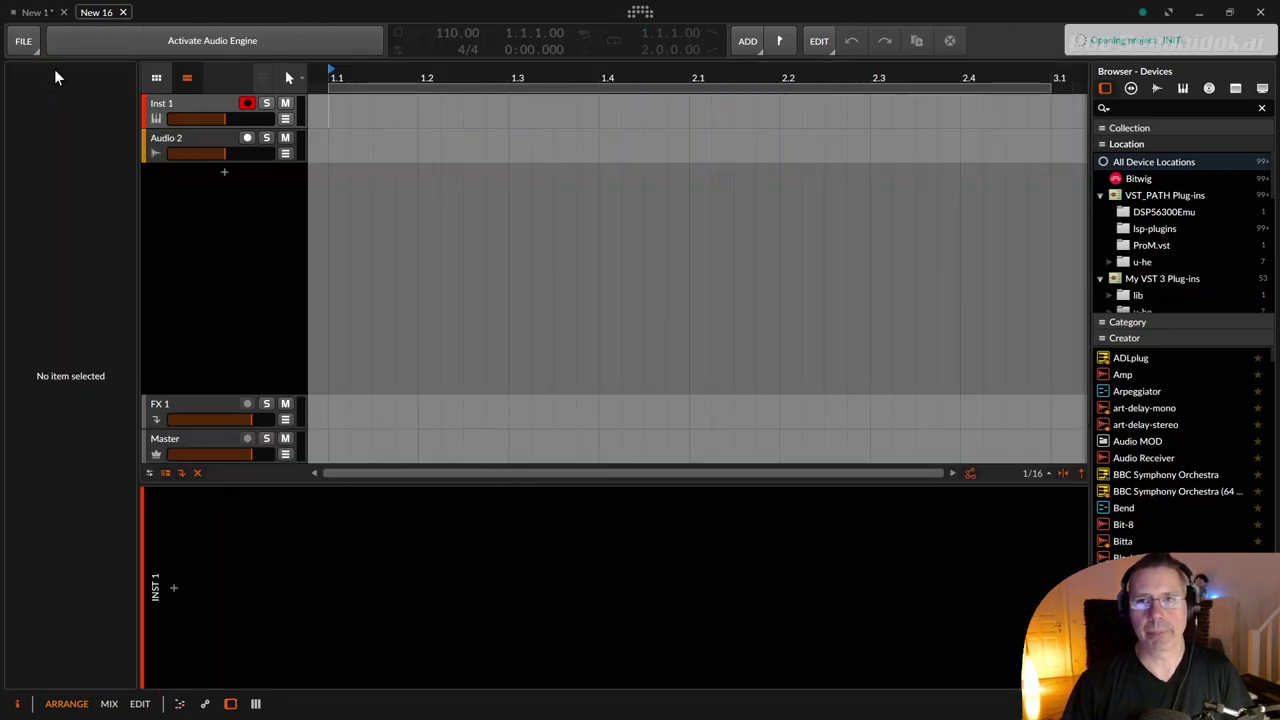
Step: Drop the Violinen #1 clip onto New 16's Inst 1 track and delete Audio 2
{"action": "left_click", "coordinate": [36, 12]}
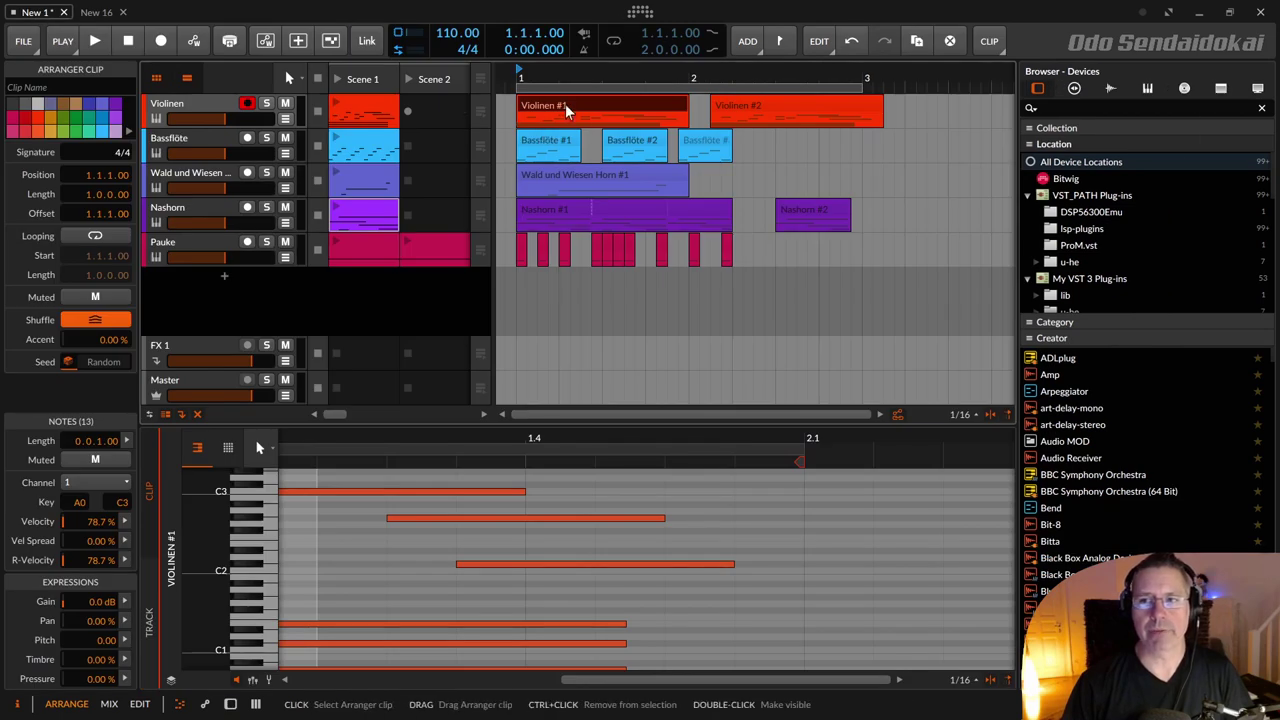
{"action": "left_click", "coordinate": [97, 12]}
{"action": "left_click_drag", "start_coordinate": [97, 12], "coordinate": [350, 113]}
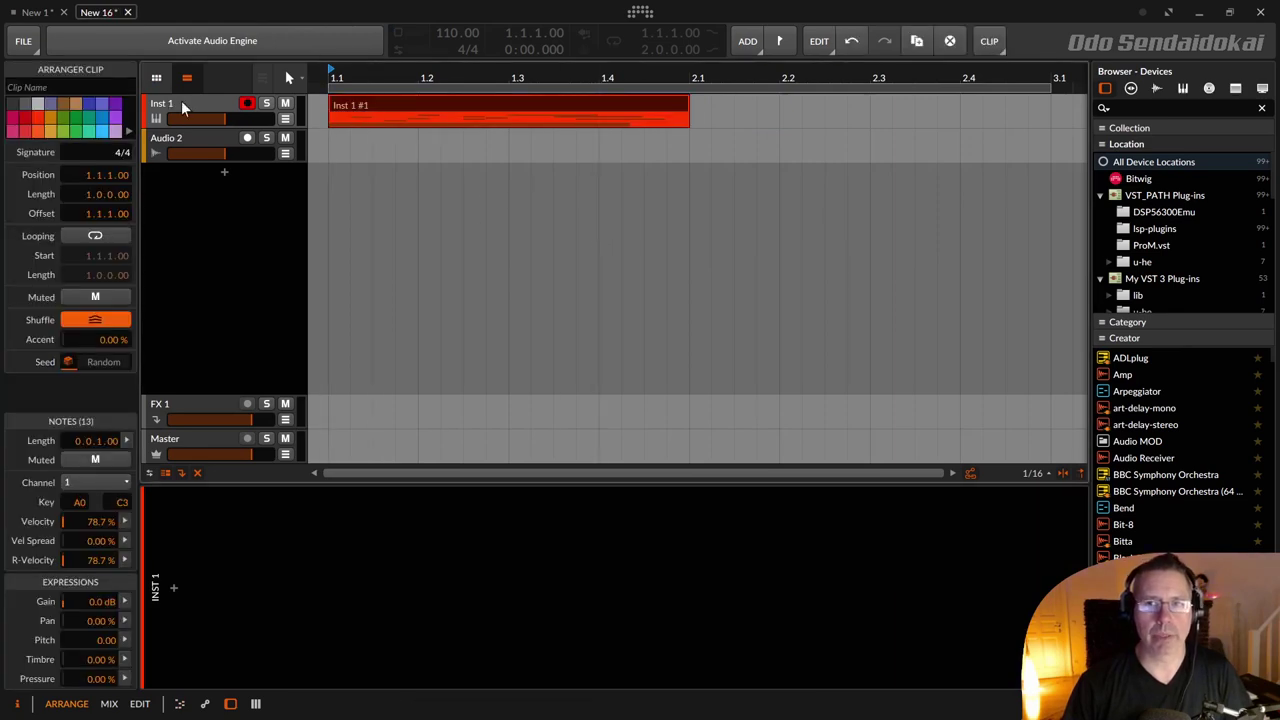
{"action": "left_click", "coordinate": [215, 140]}
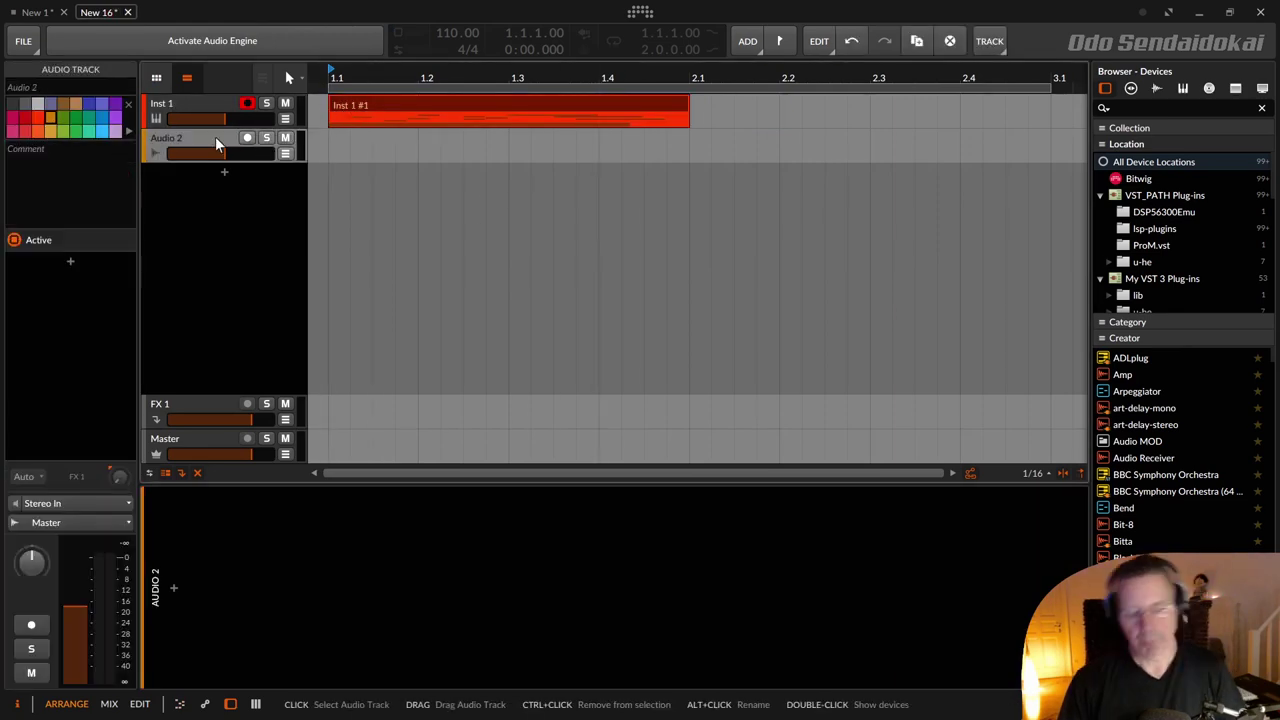
{"action": "key", "text": "Delete"}
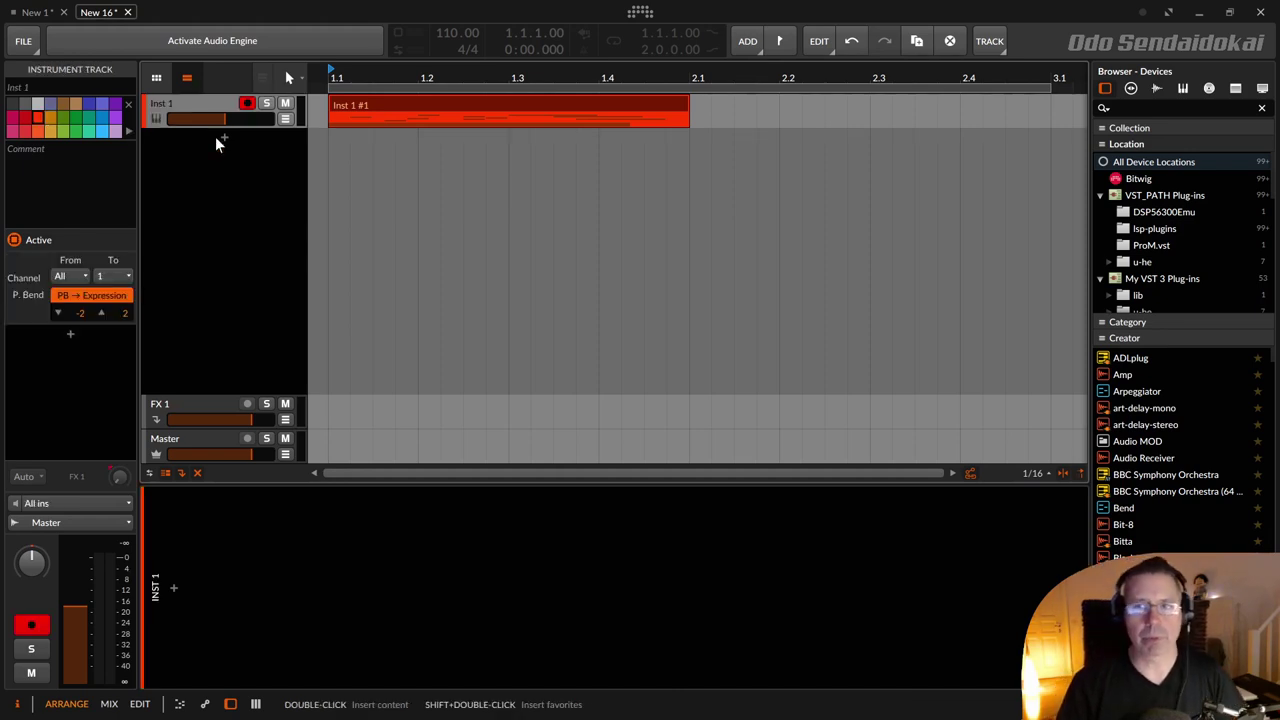
Step: Export New 16 as MIDI over Name_Singletrack_Violins_110 BPM_Eb.mid in 00_Midi, confirming Replace
{"action": "left_click", "coordinate": [16, 40]}
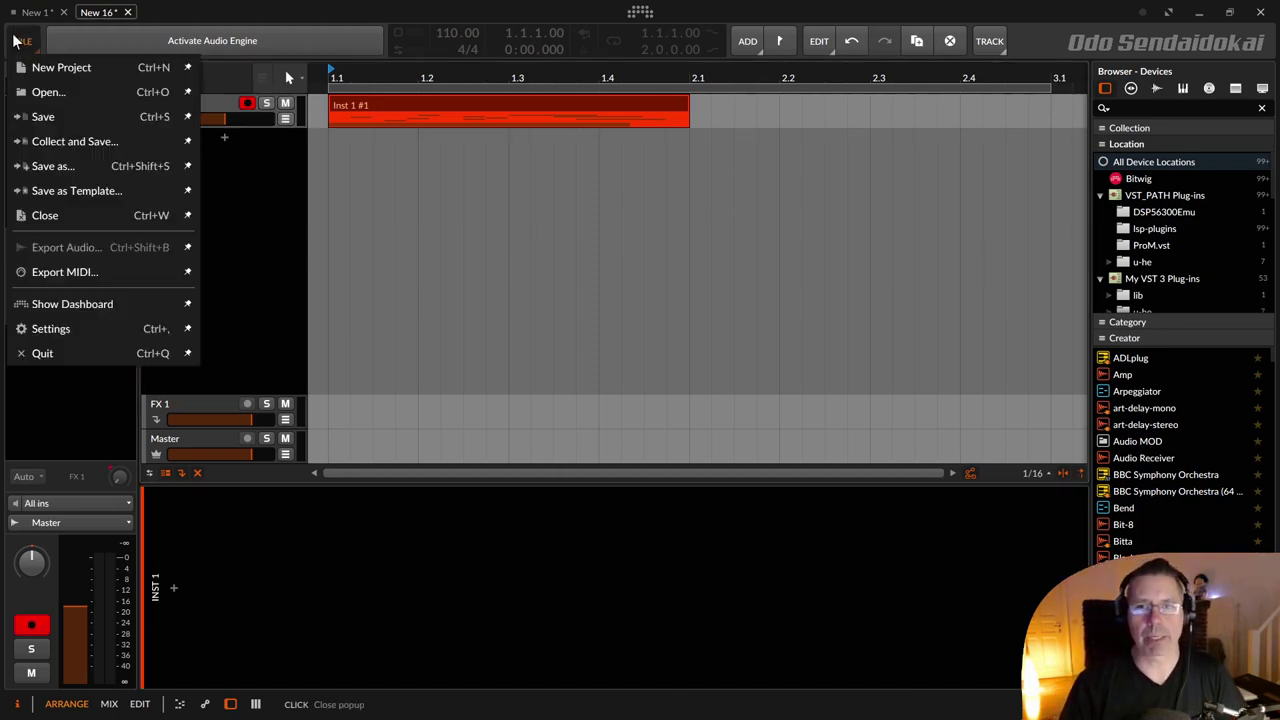
{"action": "left_click", "coordinate": [131, 272]}
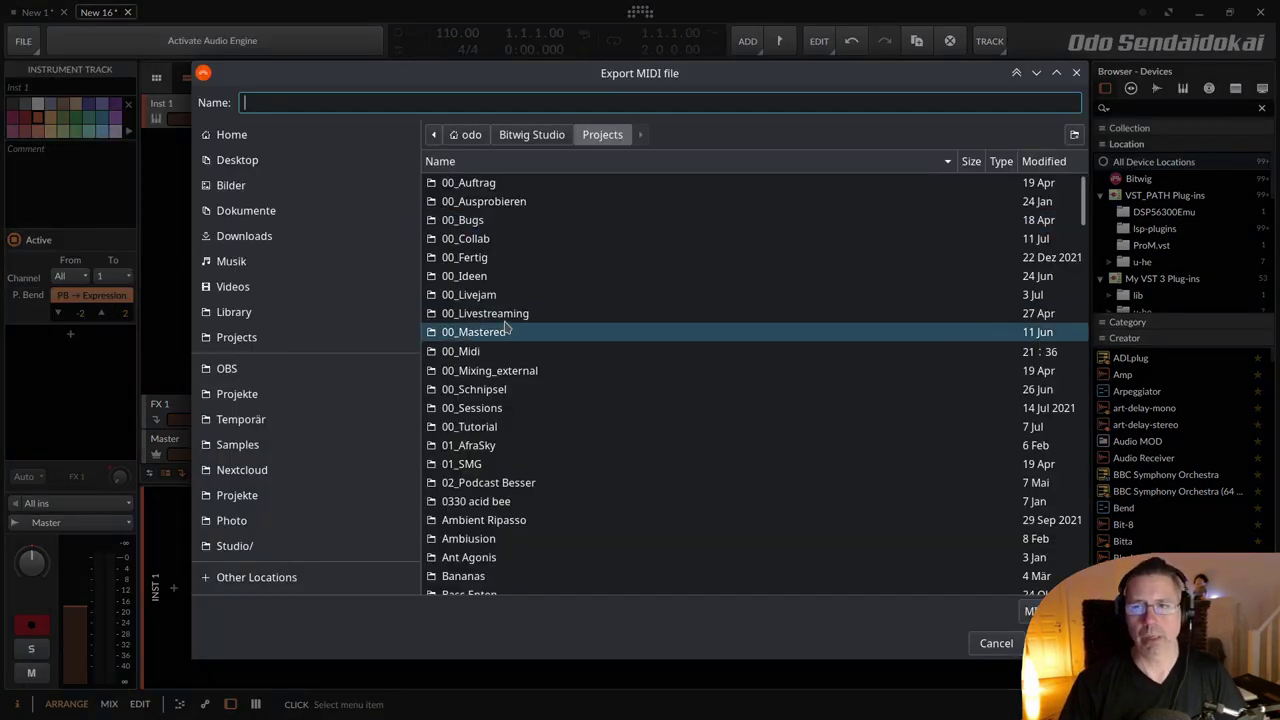
{"action": "double_click", "coordinate": [491, 351]}
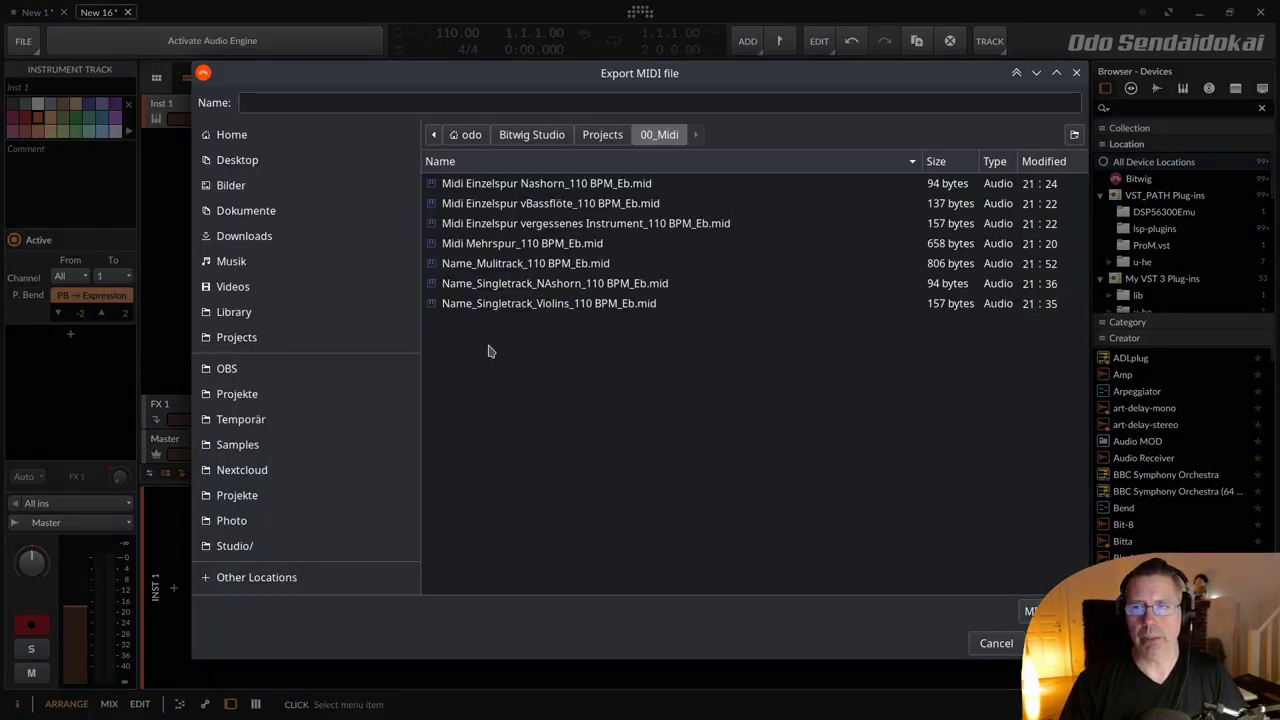
{"action": "left_click", "coordinate": [608, 305]}
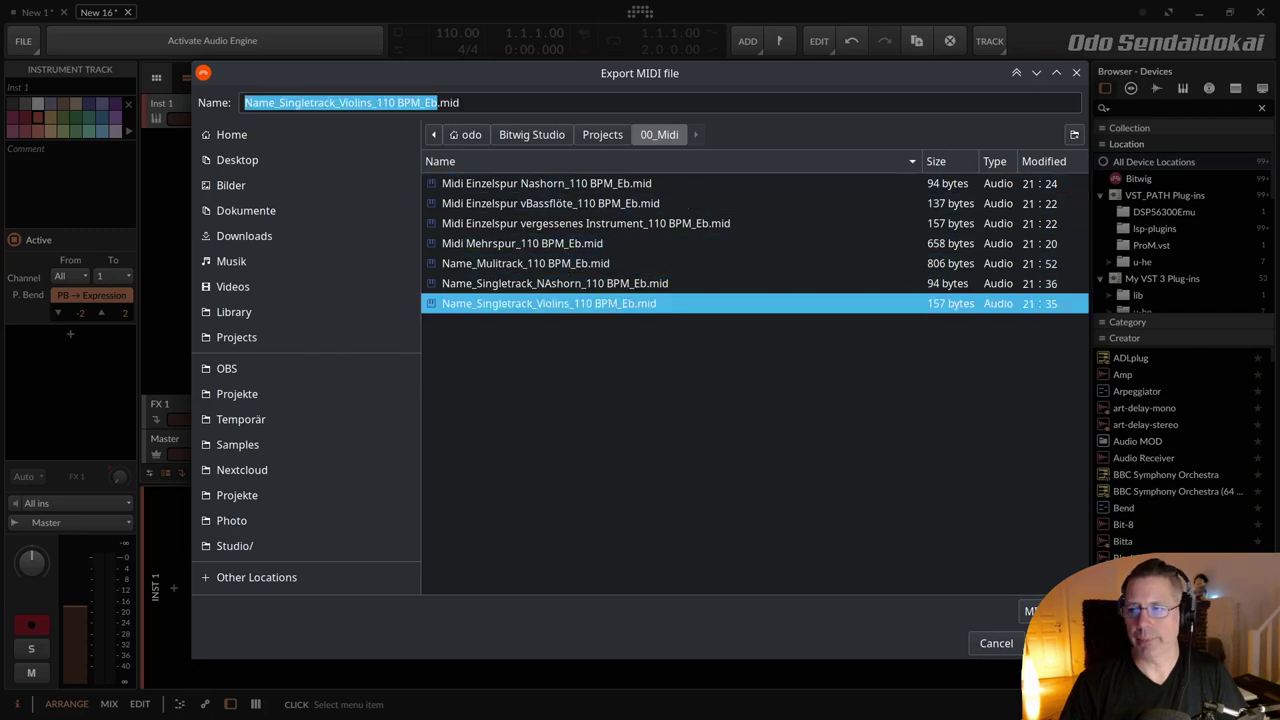
{"action": "key", "text": "Return"}
{"action": "left_click", "coordinate": [720, 452]}
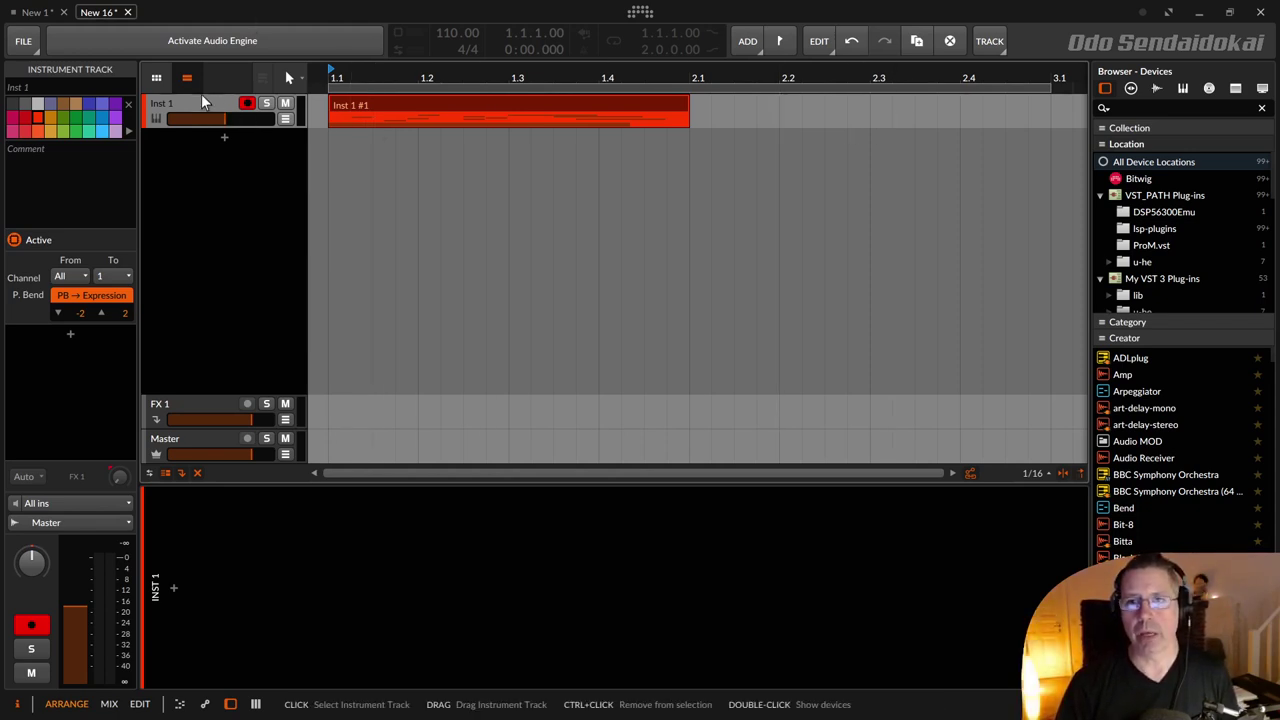
Step: Delete the Inst 1 #1 clip and place the Dolphin 00_Midi window beside the arranger
{"action": "left_click", "coordinate": [605, 101]}
{"action": "key", "text": "Delete"}
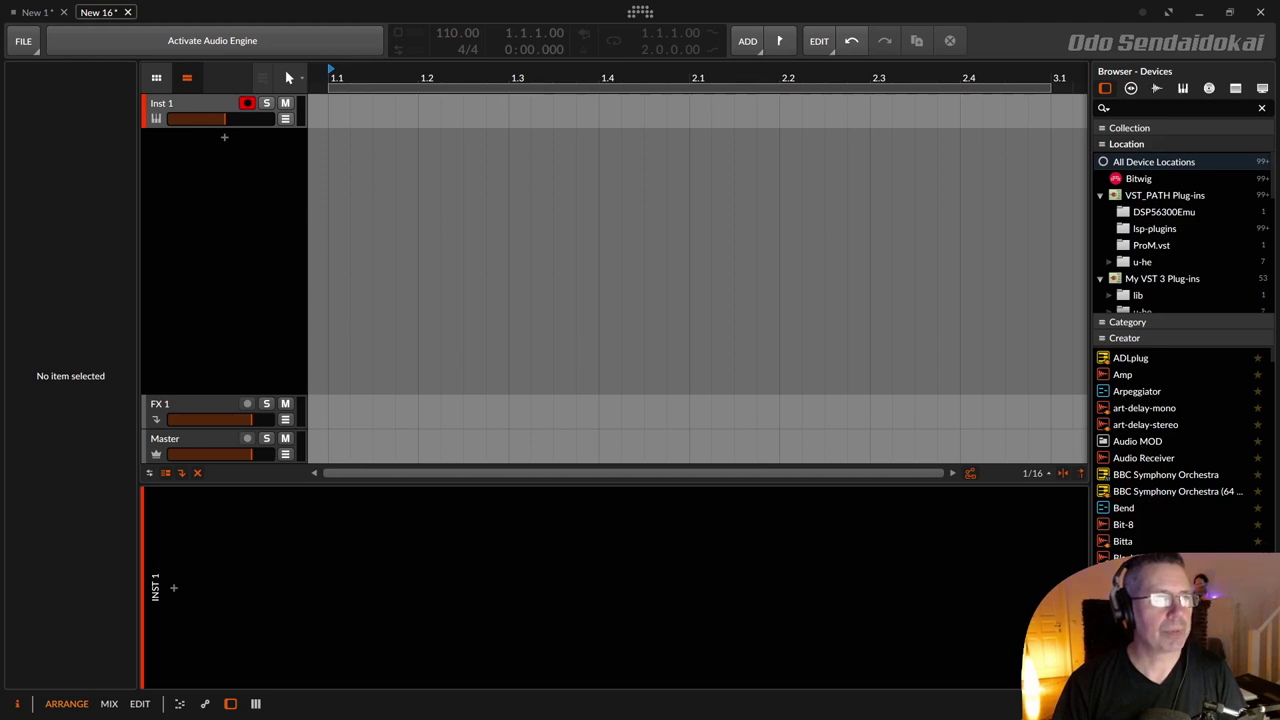
{"action": "left_click_drag", "start_coordinate": [0, 277], "coordinate": [637, 167]}
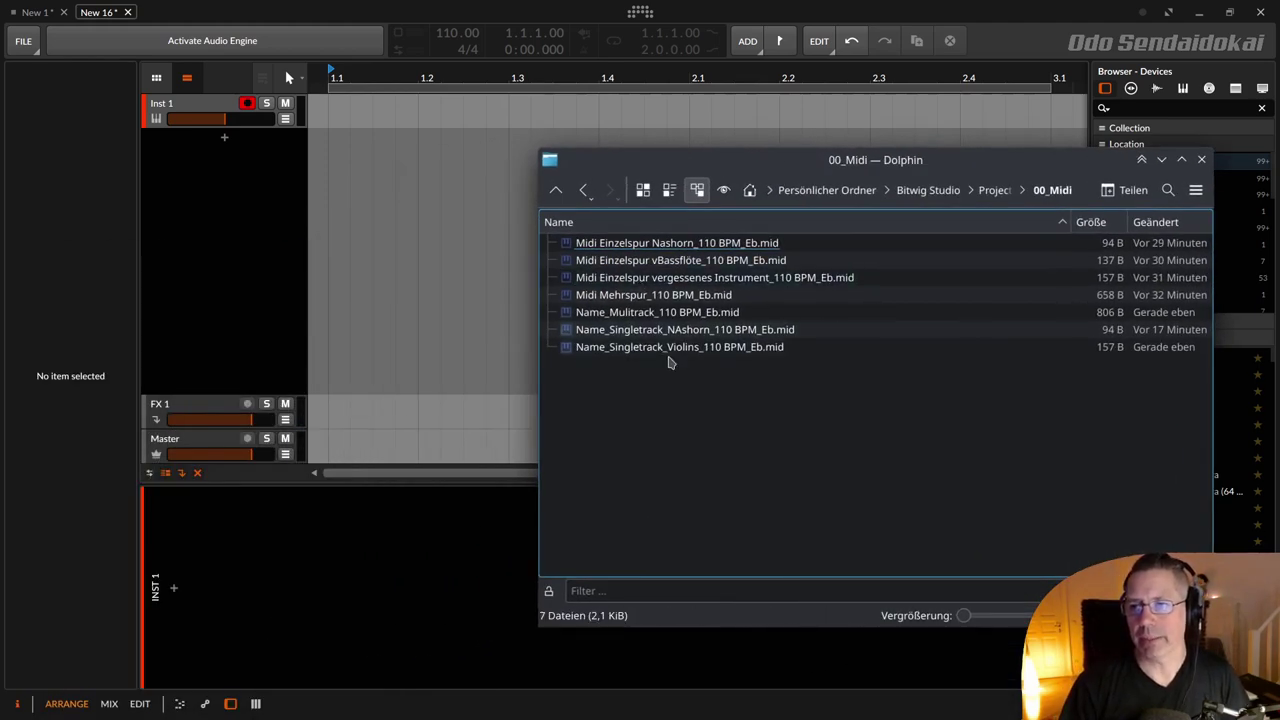
Step: Drag Name_Singletrack_Violins from Dolphin onto Inst 1, creating a 13-note clip, and select it
{"action": "left_click", "coordinate": [809, 352]}
{"action": "left_click", "coordinate": [823, 400]}
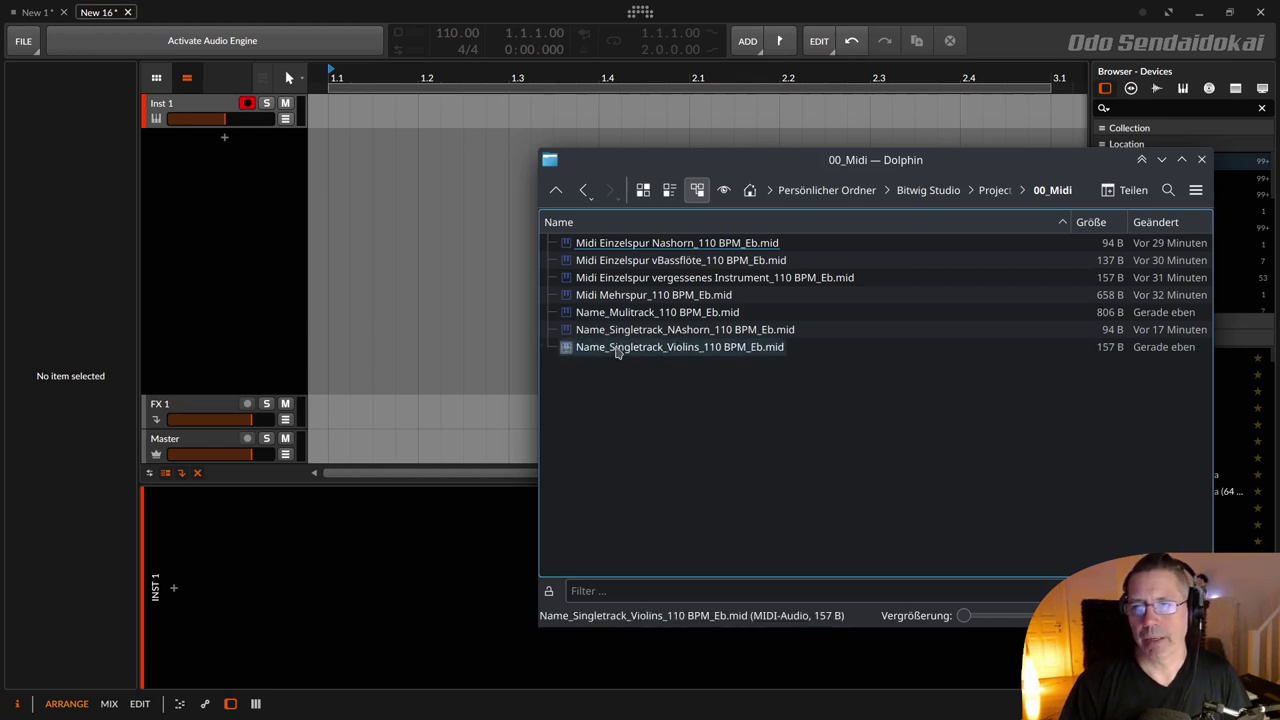
{"action": "left_click_drag", "start_coordinate": [616, 352], "coordinate": [340, 117]}
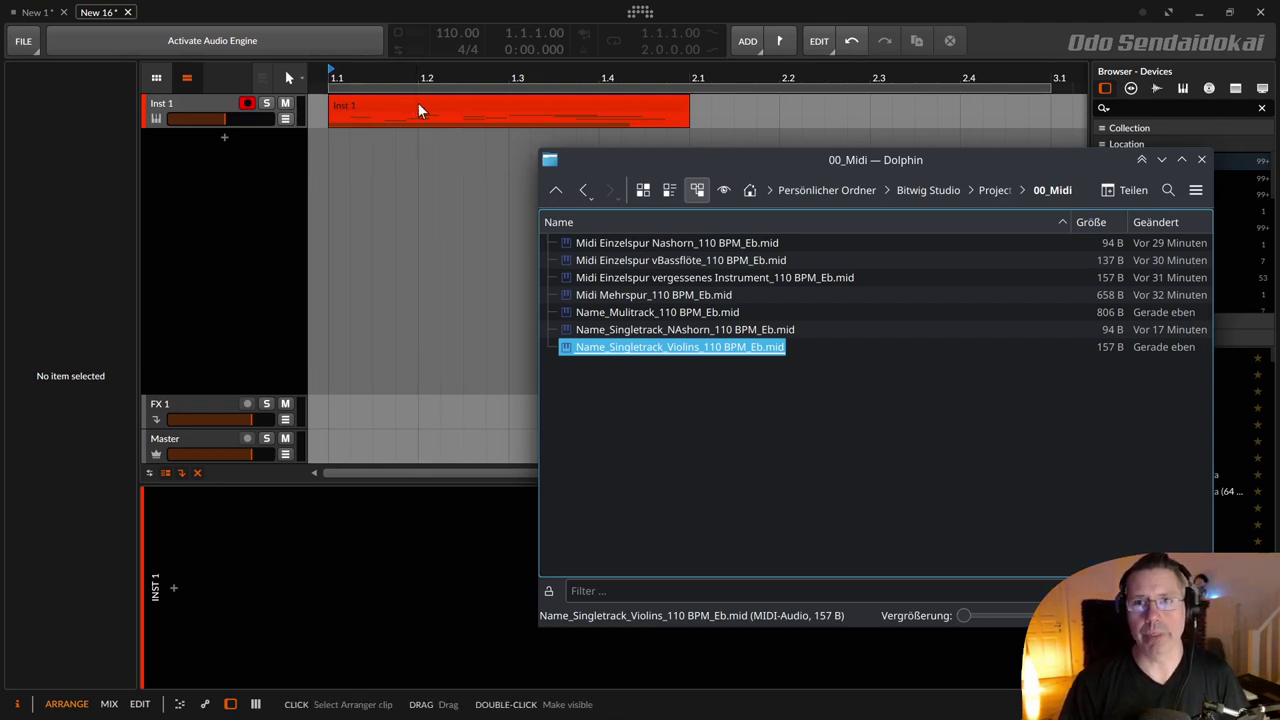
{"action": "left_click", "coordinate": [427, 103]}
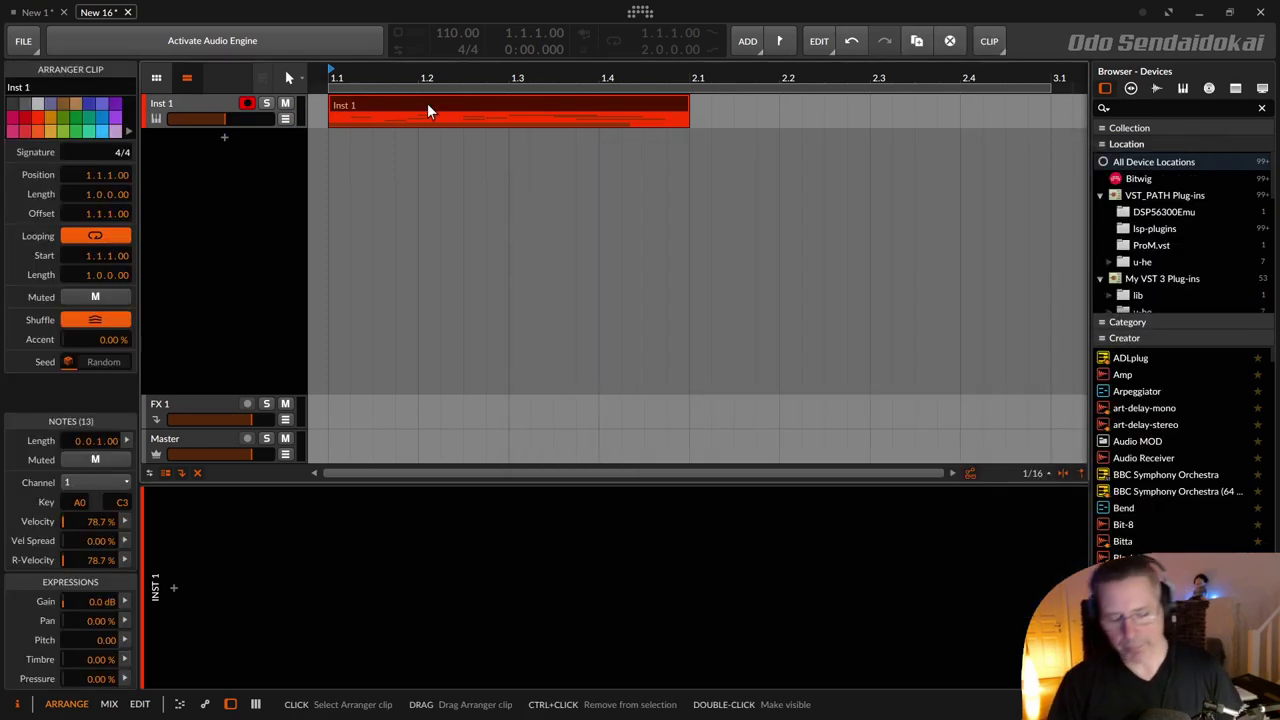
Step: Delete the imported clip, return to New 1, and mark a time range on Bassflöte
{"action": "key", "text": "Delete"}
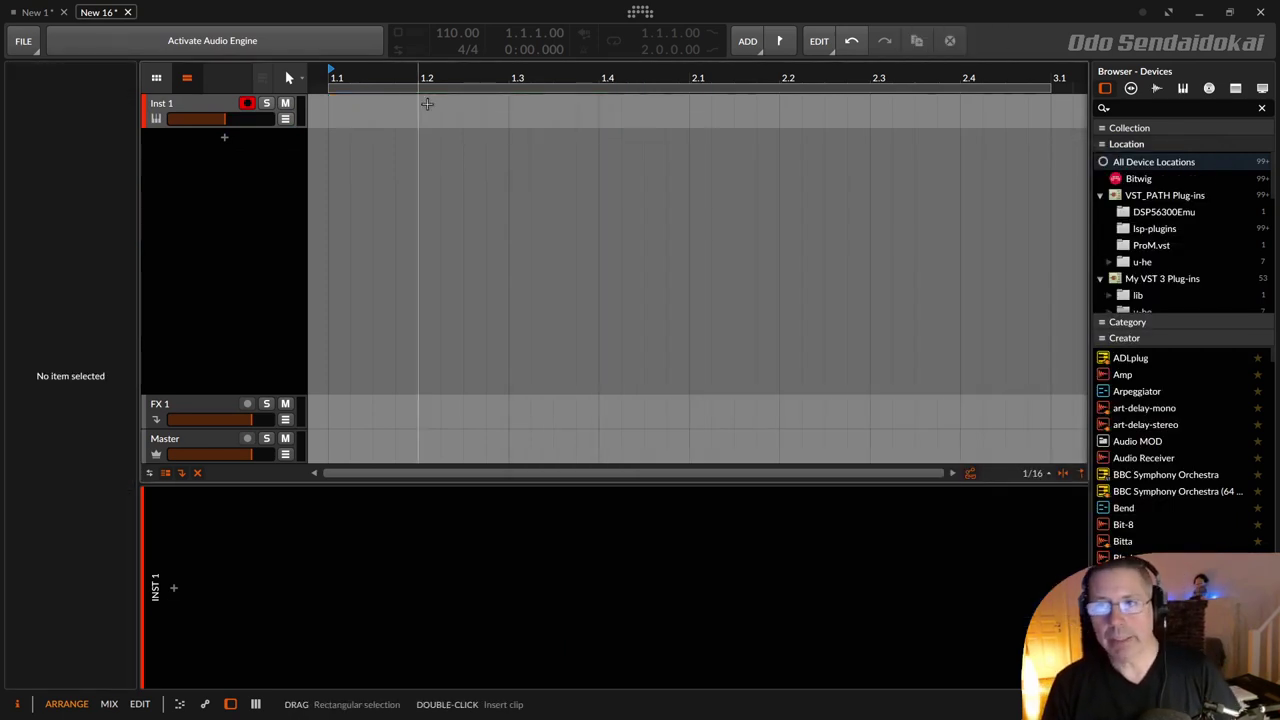
{"action": "left_click", "coordinate": [50, 12]}
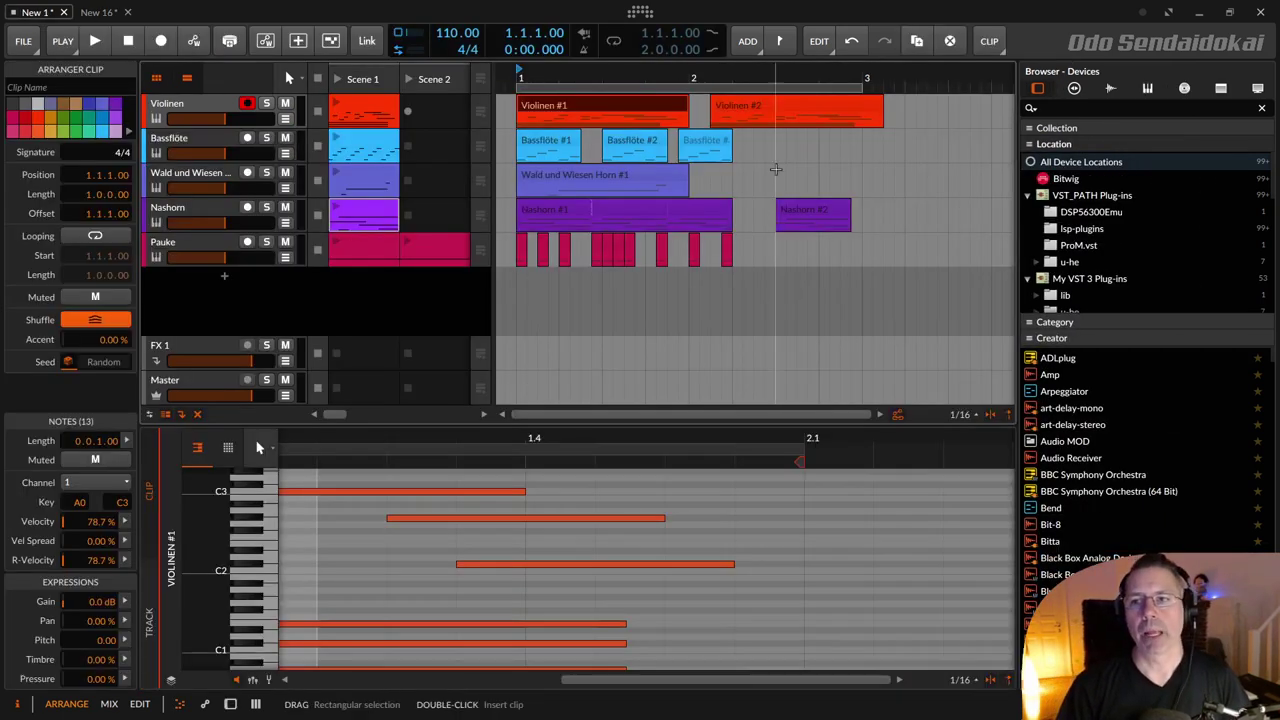
{"action": "mouse_move", "coordinate": [530, 153]}
{"action": "left_mouse_down"}
{"action": "mouse_move", "coordinate": [650, 150]}
{"action": "mouse_move", "coordinate": [541, 147]}
{"action": "left_mouse_up"}
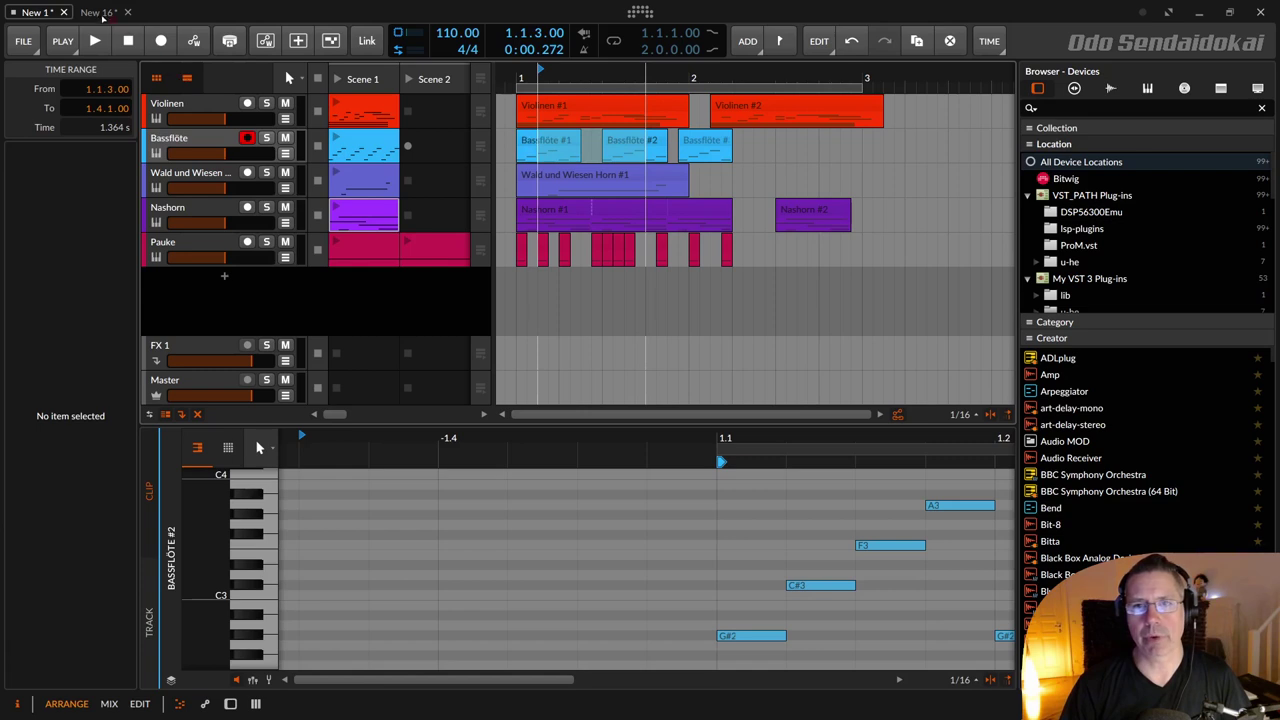
Step: From New 16, export MIDI to 00_Midi under the vBassflöte file name, confirming Replace
{"action": "left_click", "coordinate": [103, 16]}
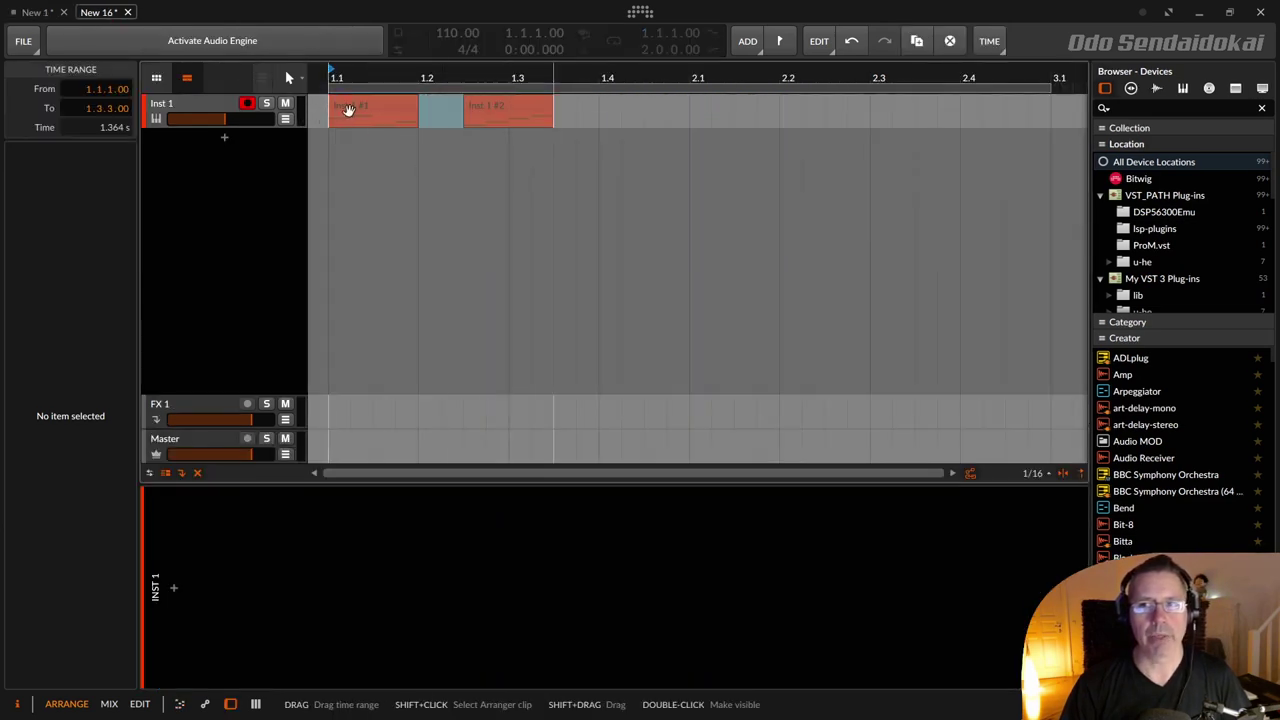
{"action": "left_click", "coordinate": [23, 41]}
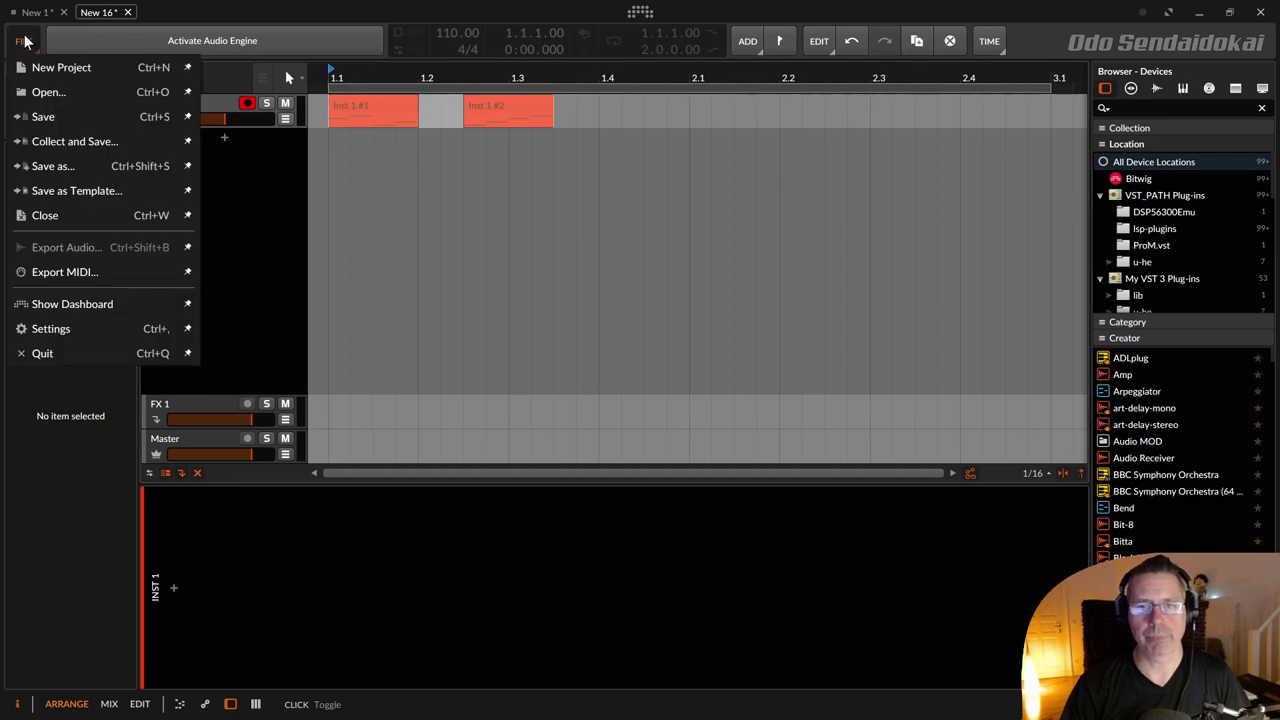
{"action": "left_click", "coordinate": [77, 270]}
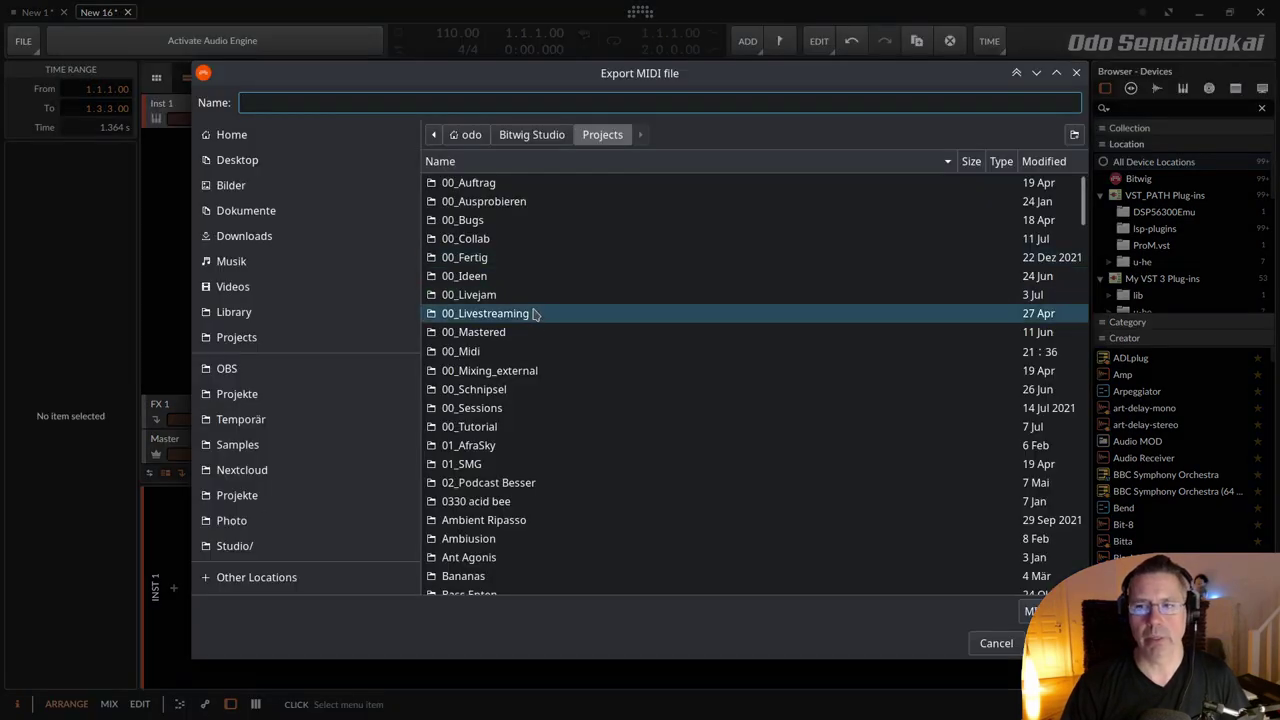
{"action": "double_click", "coordinate": [526, 351]}
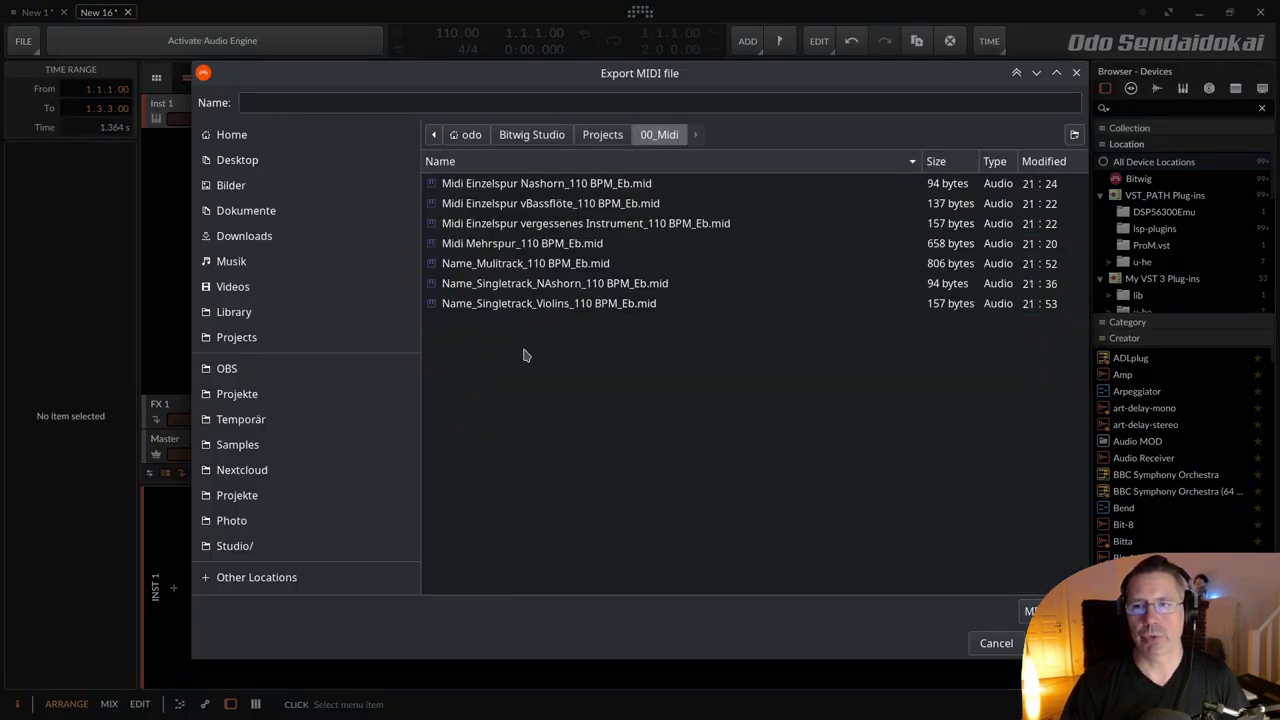
{"action": "left_click", "coordinate": [577, 205]}
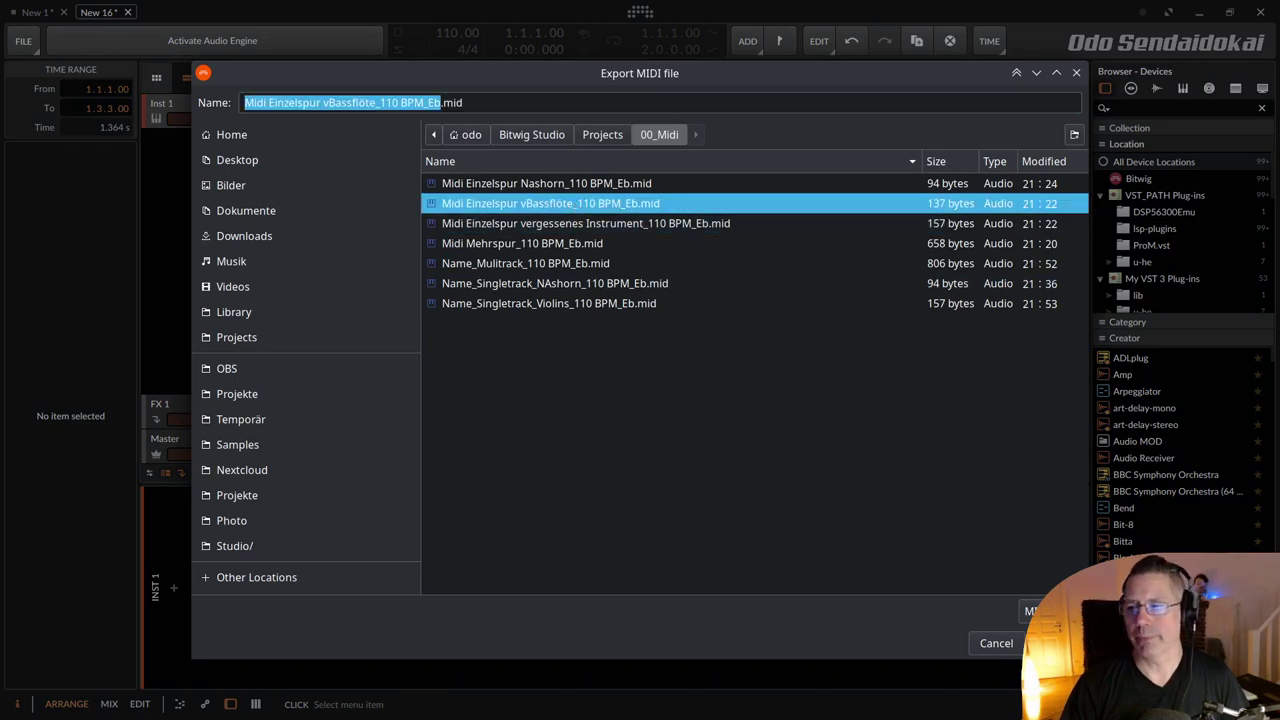
{"action": "left_click", "coordinate": [1040, 611]}
{"action": "left_click", "coordinate": [748, 442]}
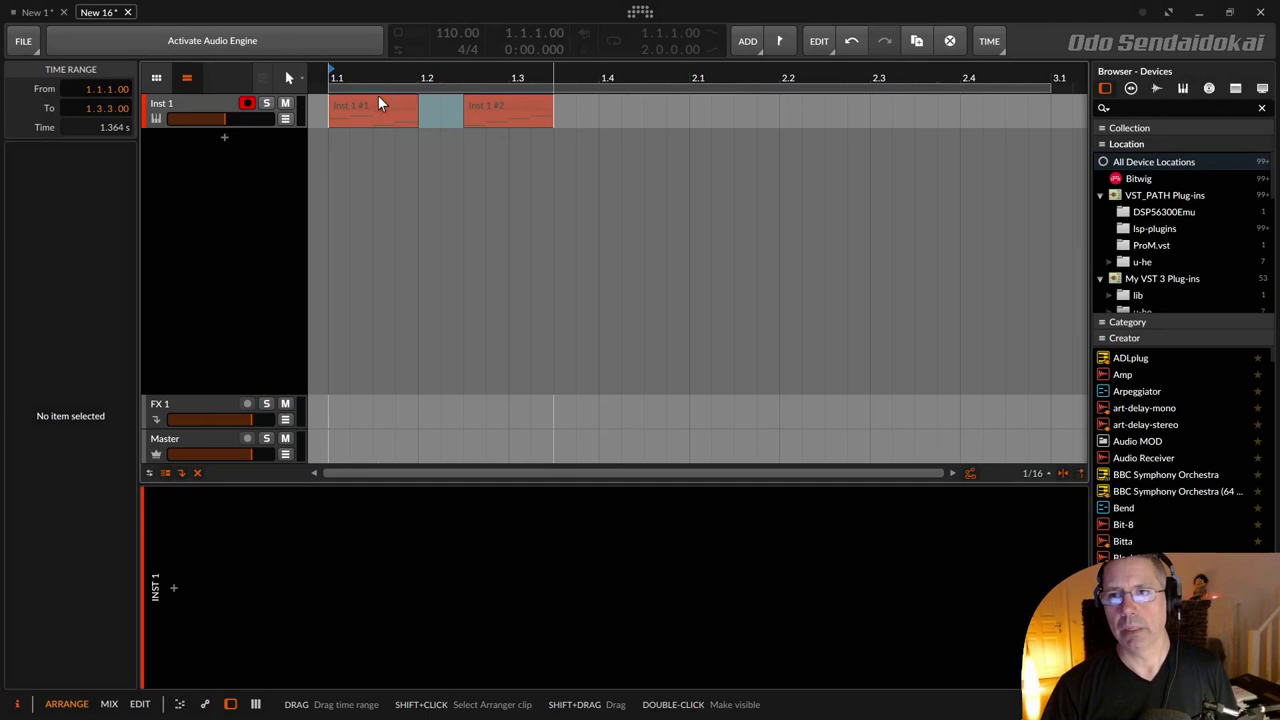
Step: Delete both Inst 1 clips from the New 16 arrangement
{"action": "left_click", "coordinate": [505, 104]}
{"action": "left_click", "coordinate": [599, 118]}
{"action": "key", "text": "ctrl+a"}
{"action": "key", "text": "Delete"}
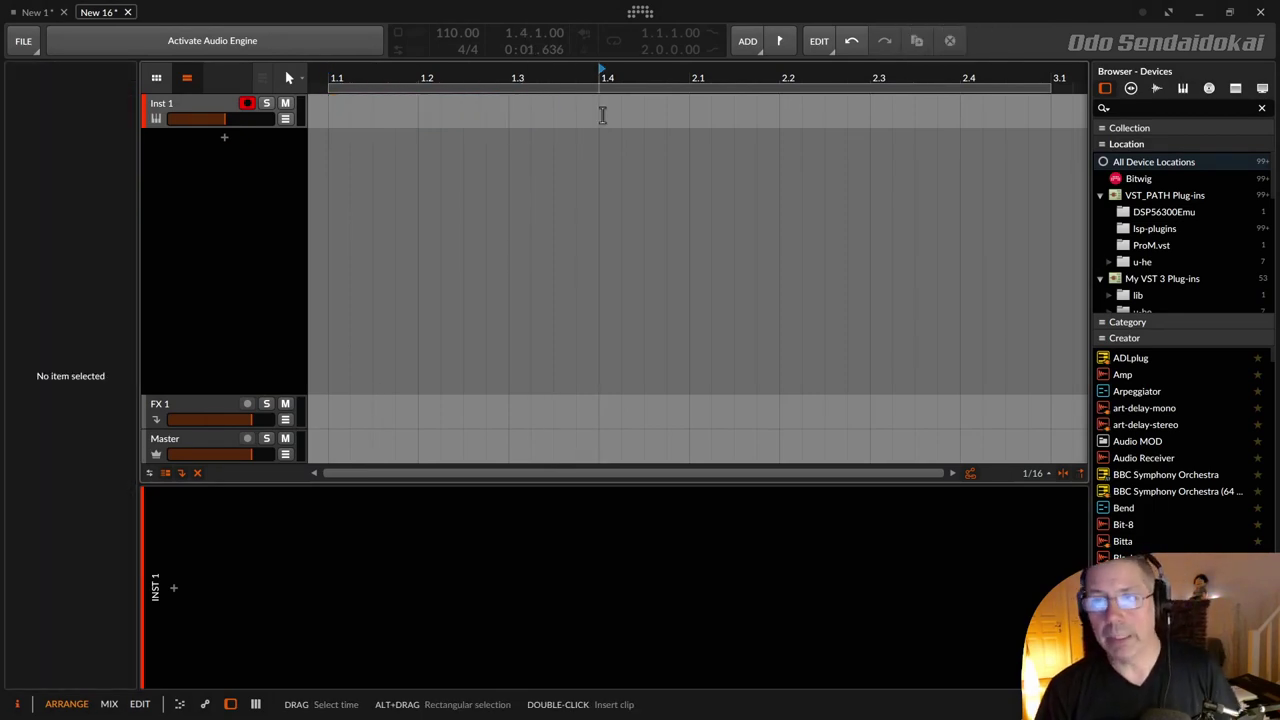
Step: Time-select Bassflöte through Nashorn in New 1 and drop those tracks into New 16 at bar 1
{"action": "left_click", "coordinate": [36, 13]}
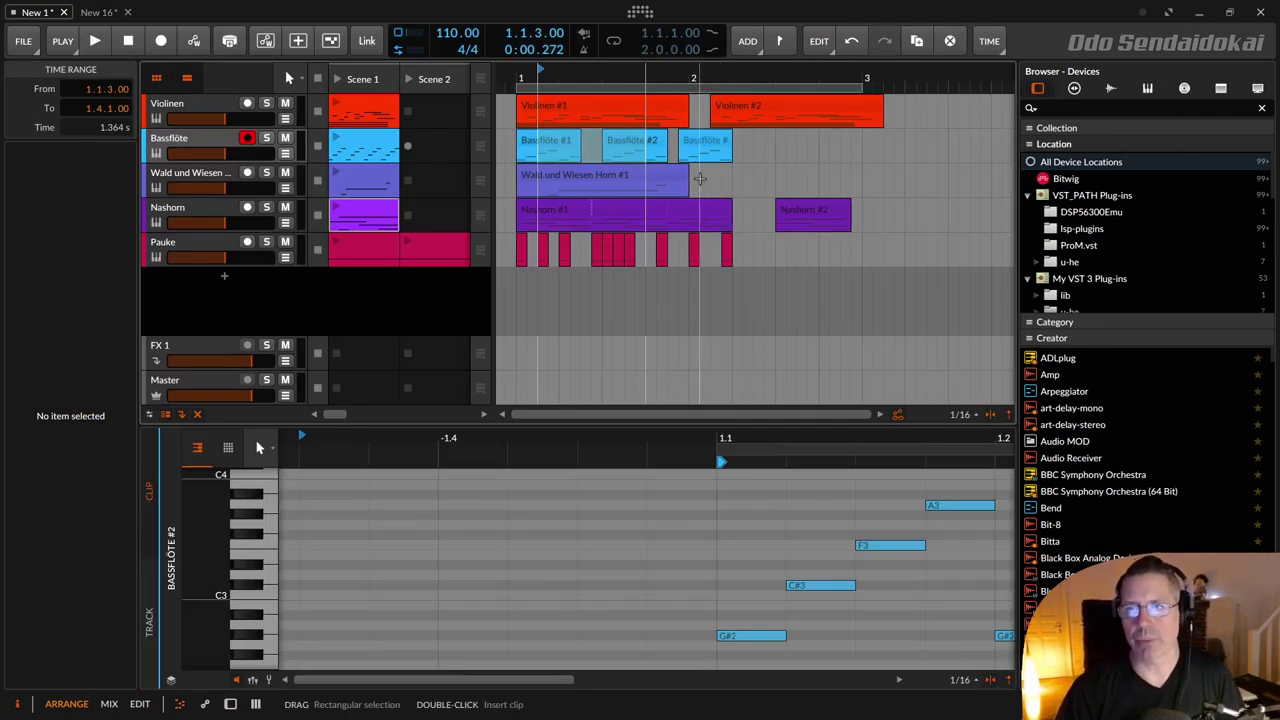
{"action": "left_click", "coordinate": [703, 178]}
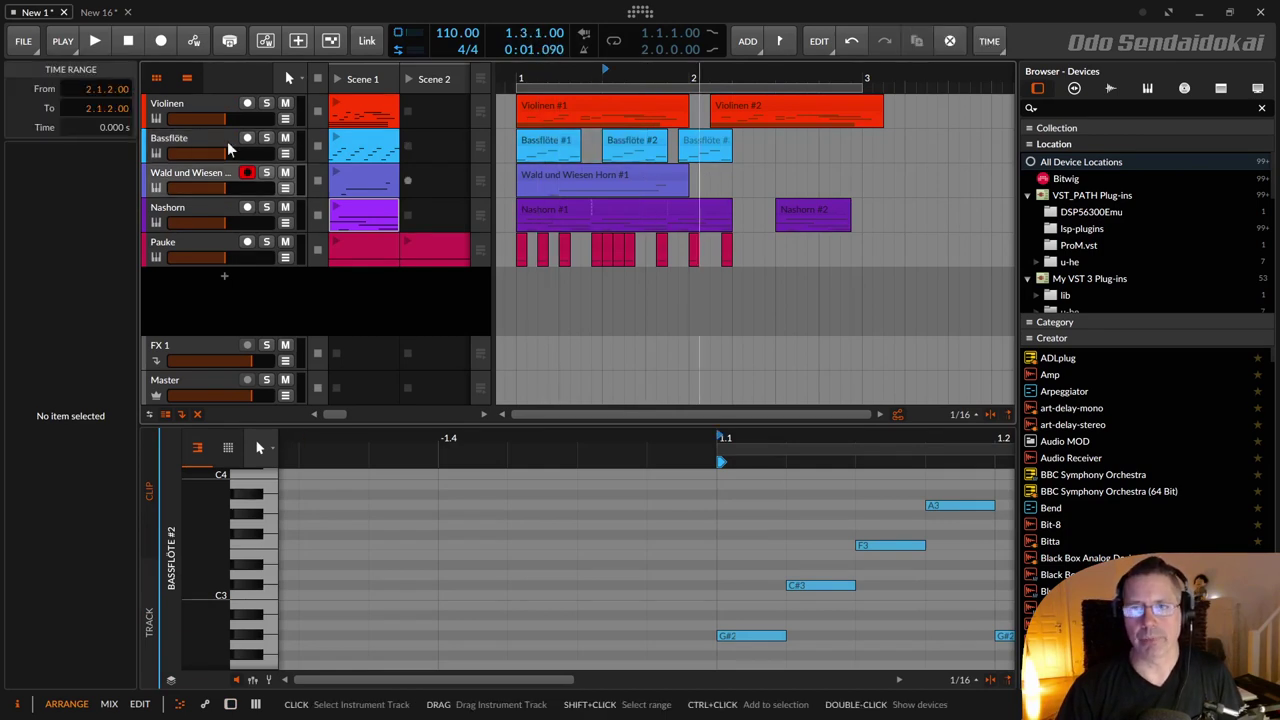
{"action": "left_click_drag", "start_coordinate": [547, 150], "coordinate": [714, 158]}
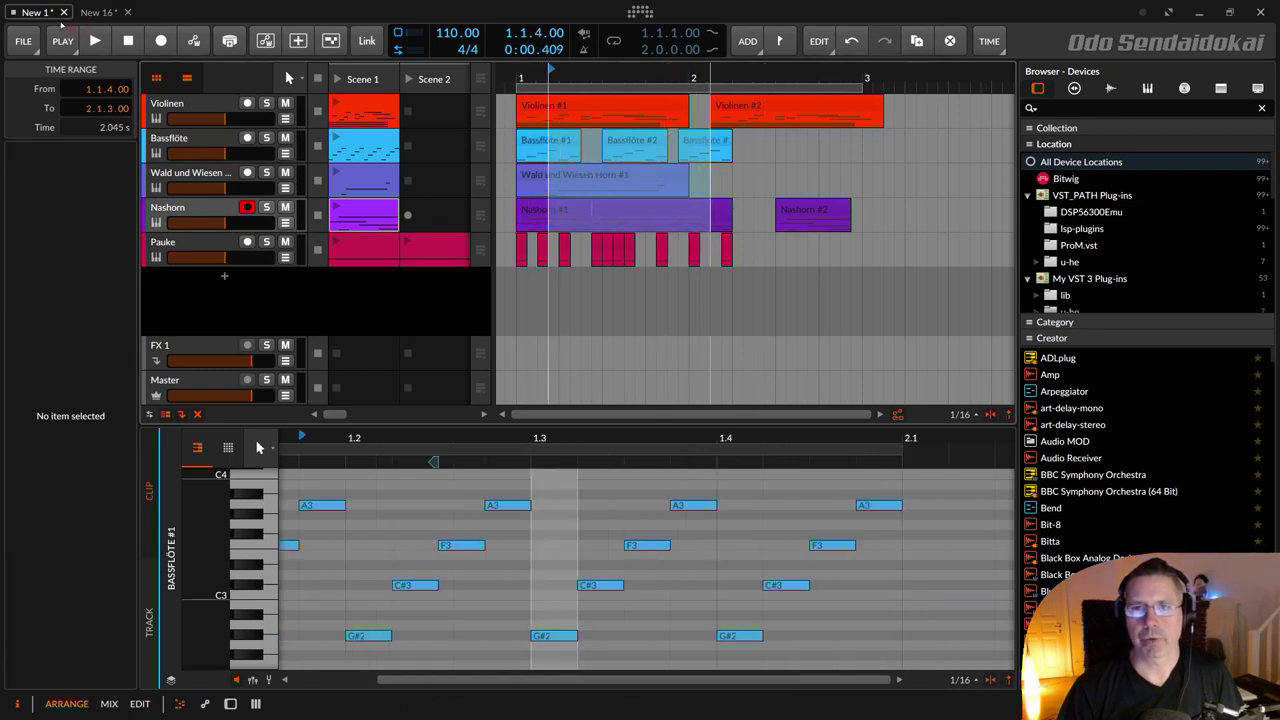
{"action": "left_click_drag", "start_coordinate": [89, 12], "coordinate": [373, 153]}
{"action": "mouse_move", "coordinate": [329, 78]}
{"action": "left_mouse_down"}
{"action": "mouse_move", "coordinate": [329, 108]}
{"action": "mouse_move", "coordinate": [329, 78]}
{"action": "left_mouse_up"}
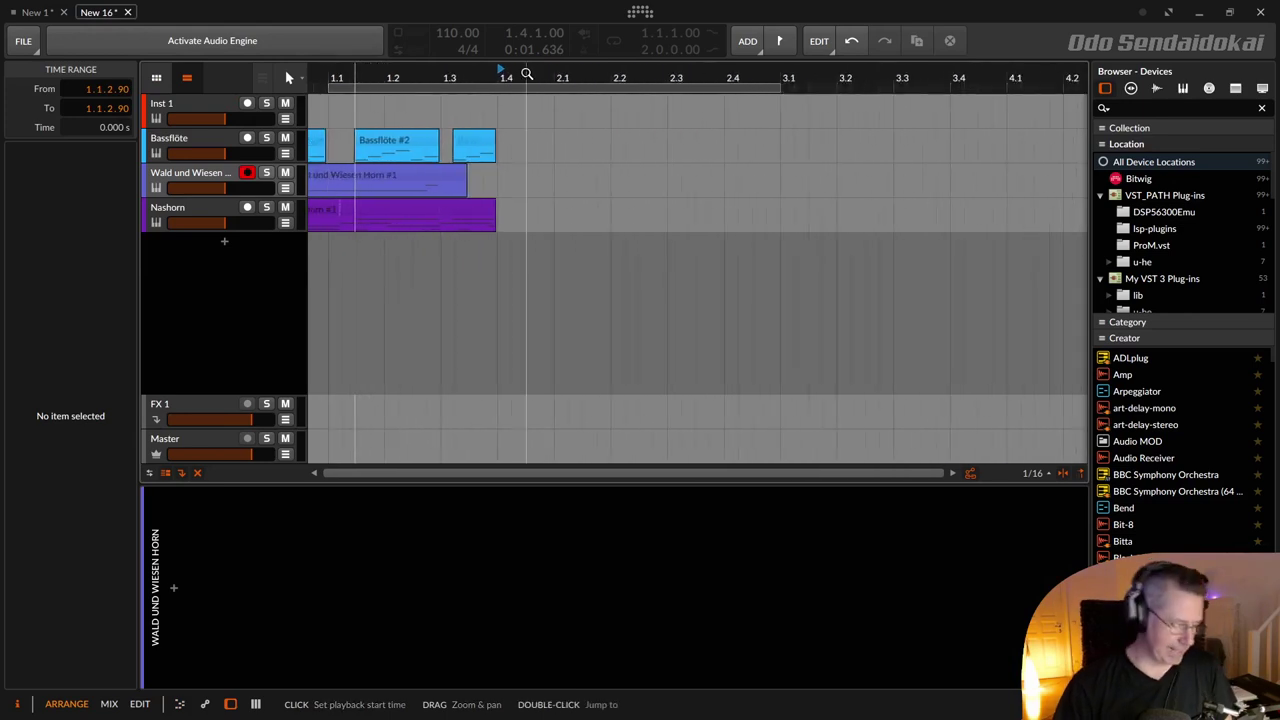
{"action": "key", "text": "ctrl+z"}
{"action": "left_click", "coordinate": [37, 12]}
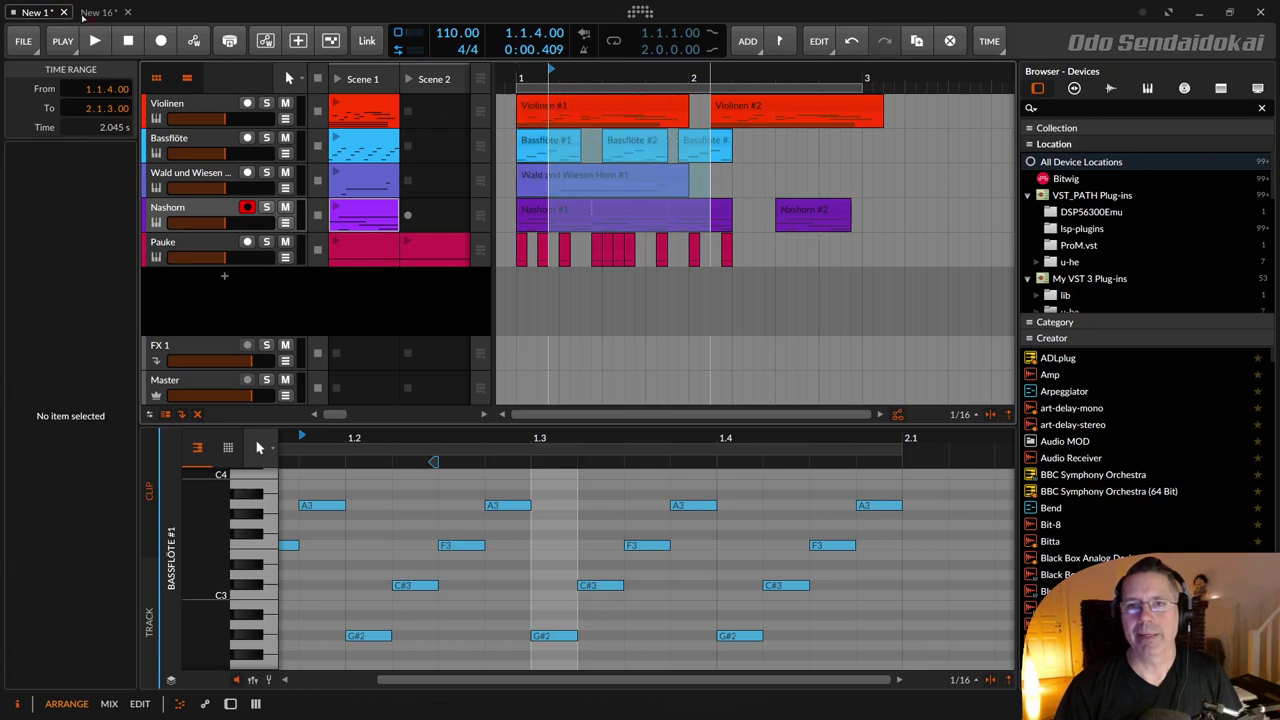
{"action": "left_click", "coordinate": [86, 14]}
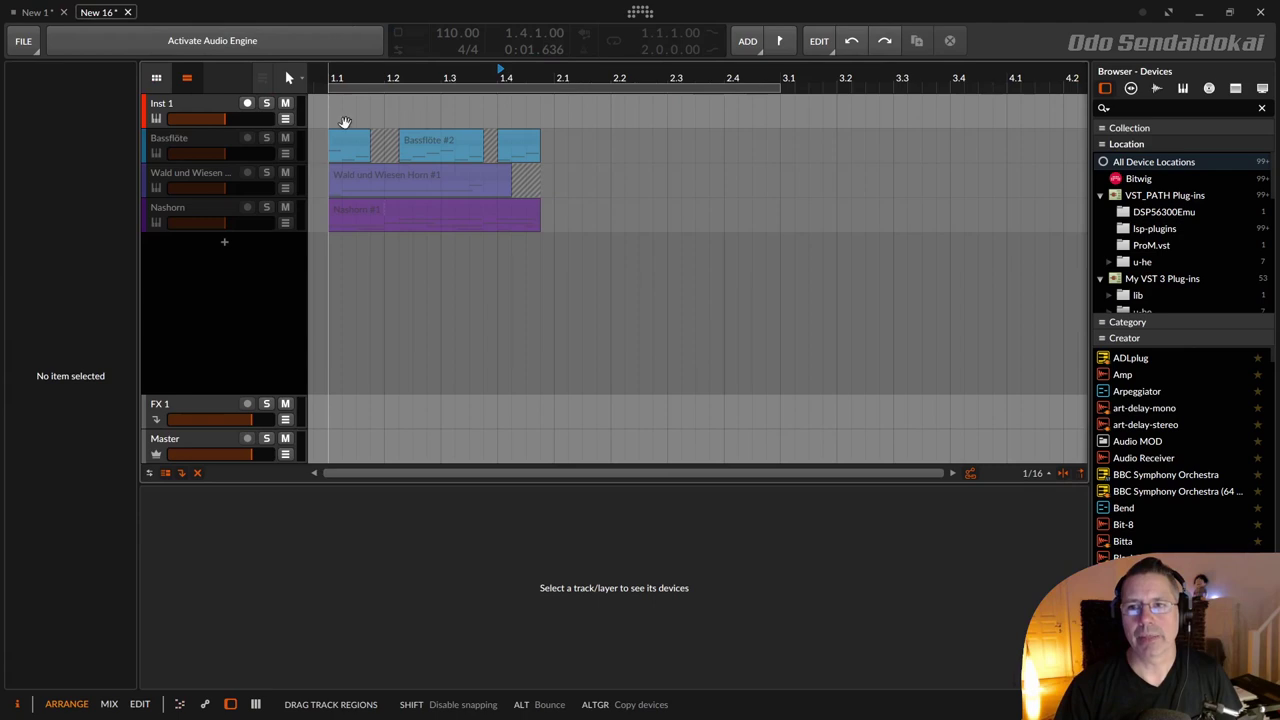
Step: Shift all copied clips to start at bar 1.1 and delete the empty Inst 1 track
{"action": "left_click", "coordinate": [211, 137]}
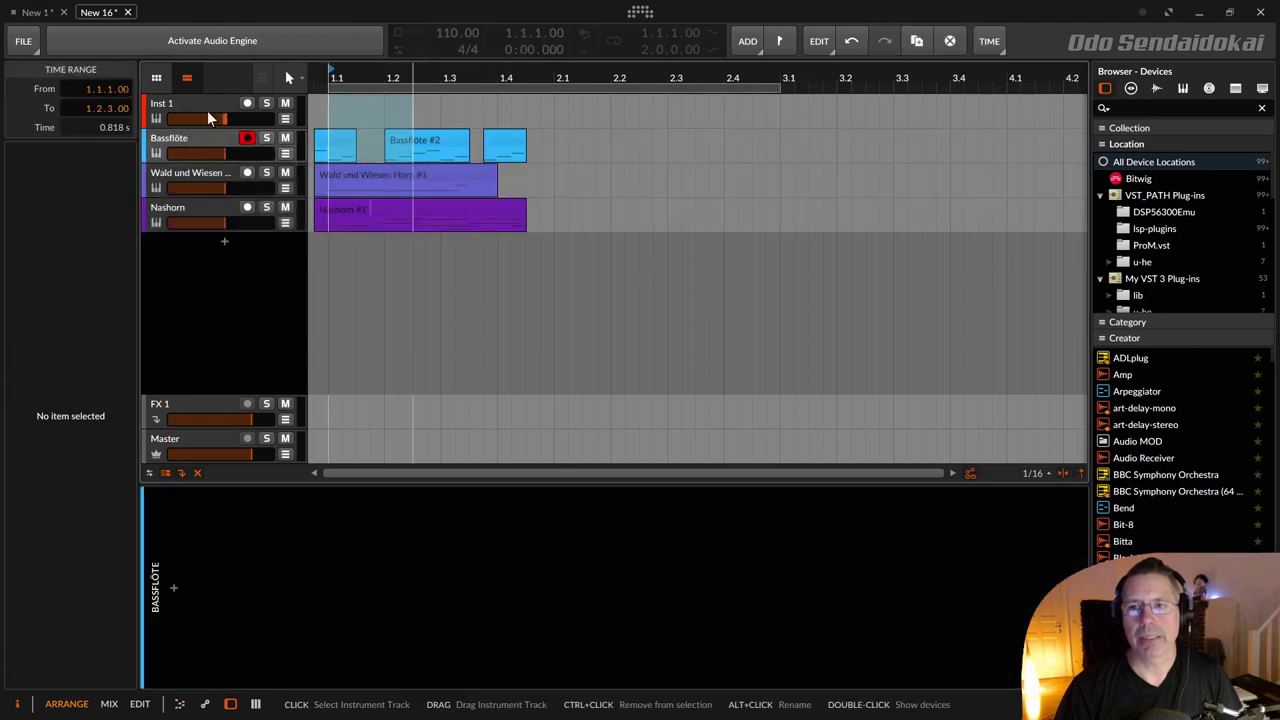
{"action": "left_click", "coordinate": [192, 101]}
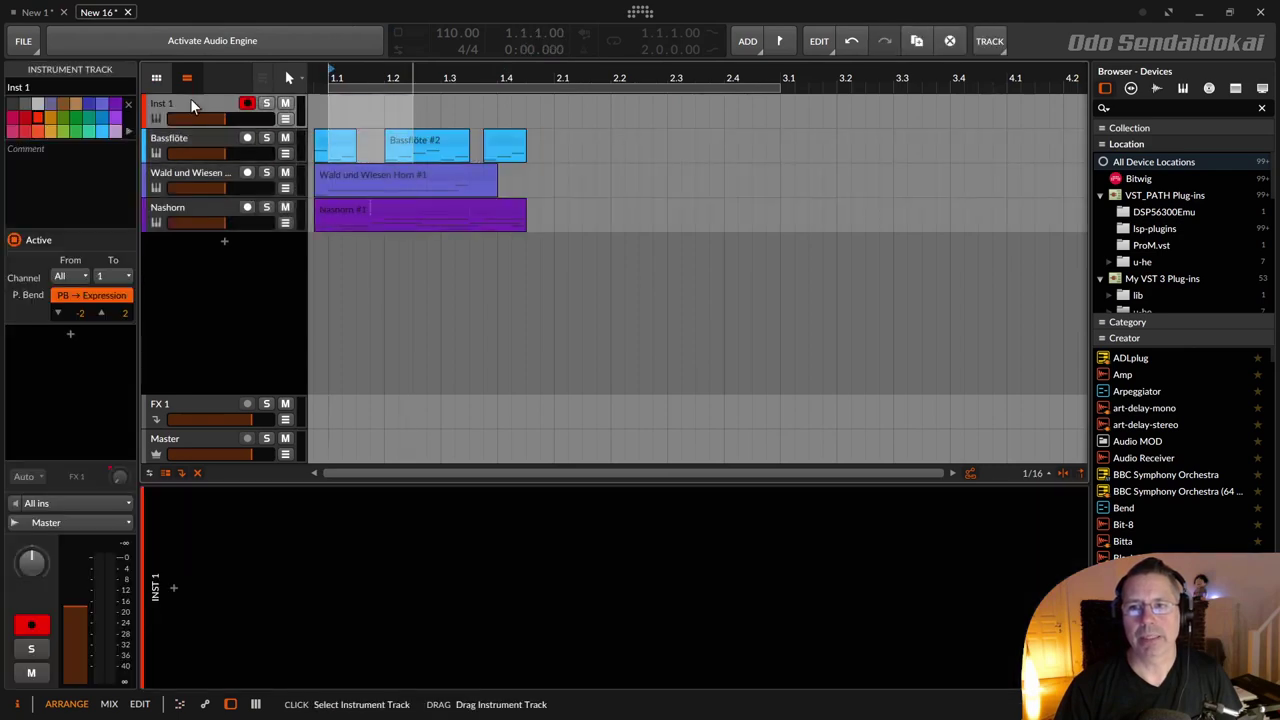
{"action": "left_click", "coordinate": [322, 141]}
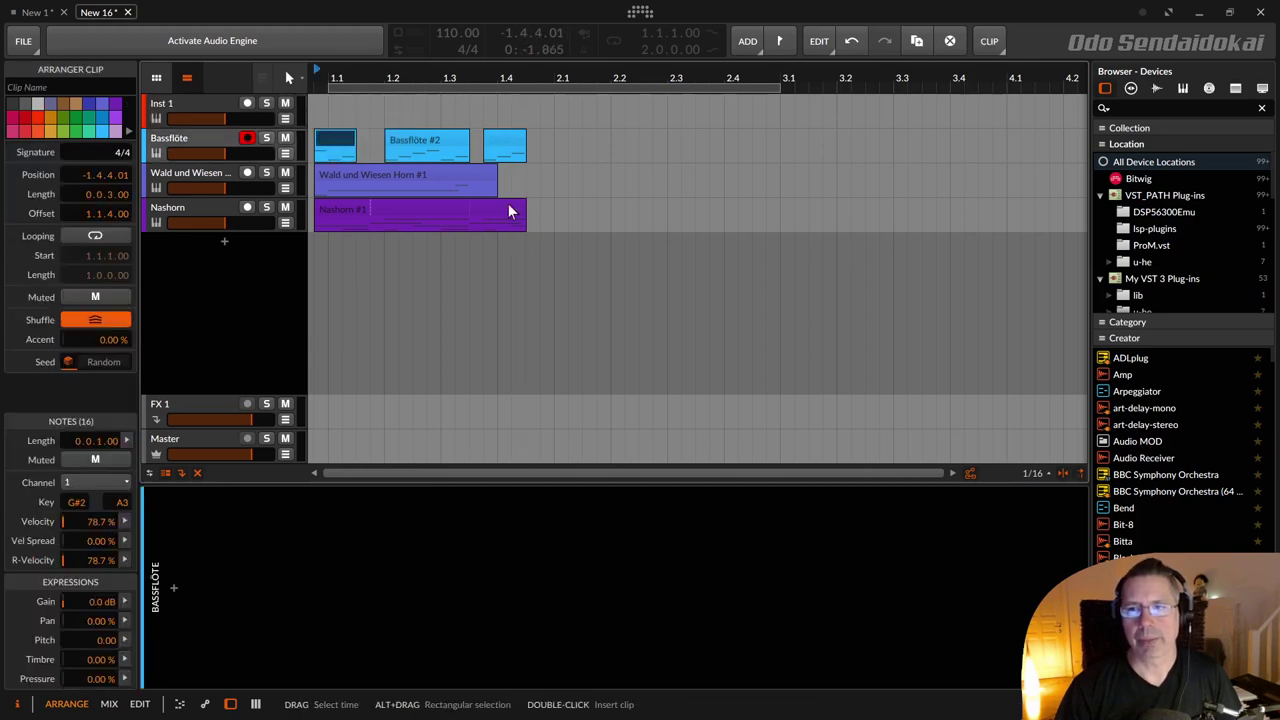
{"action": "left_click", "coordinate": [508, 203], "text": "shift"}
{"action": "left_click_drag", "start_coordinate": [316, 137], "coordinate": [344, 139]}
{"action": "left_click", "coordinate": [184, 97]}
{"action": "key", "text": "Delete"}
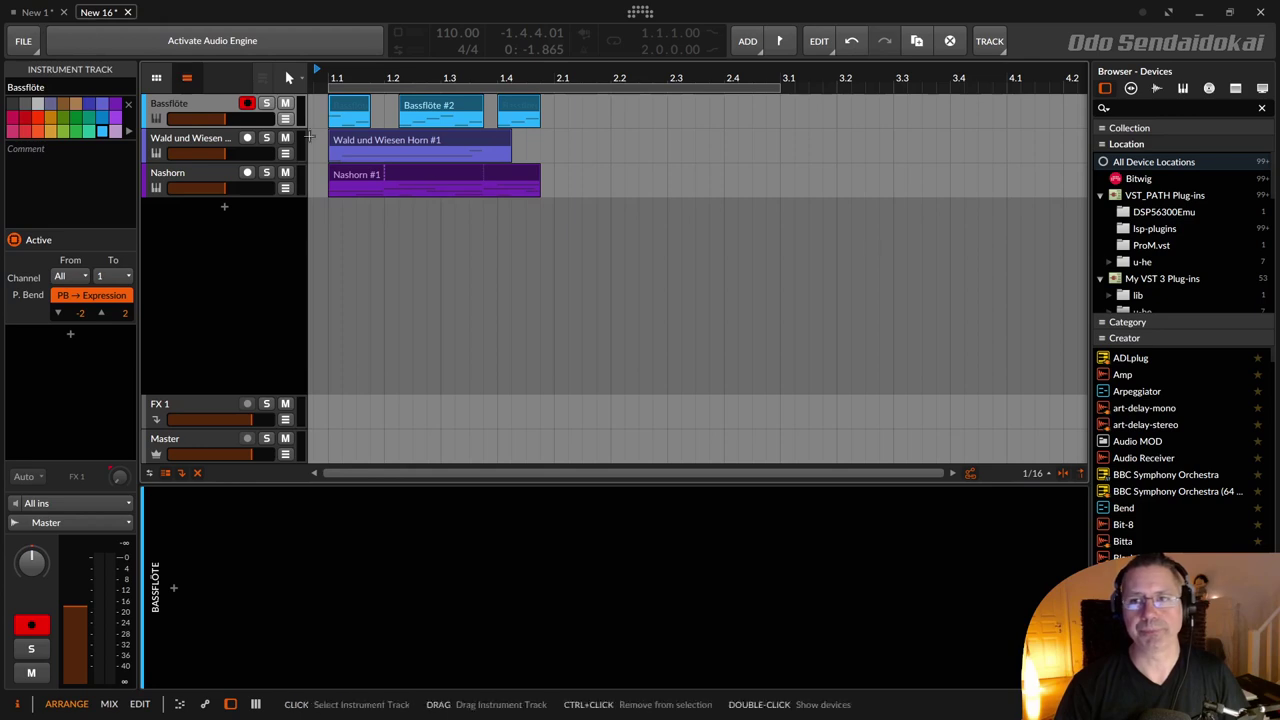
Step: Delete all clips and tracks in New 16, then add a fresh instrument track
{"action": "left_click_drag", "start_coordinate": [529, 237], "coordinate": [320, 95]}
{"action": "key", "text": "Delete"}
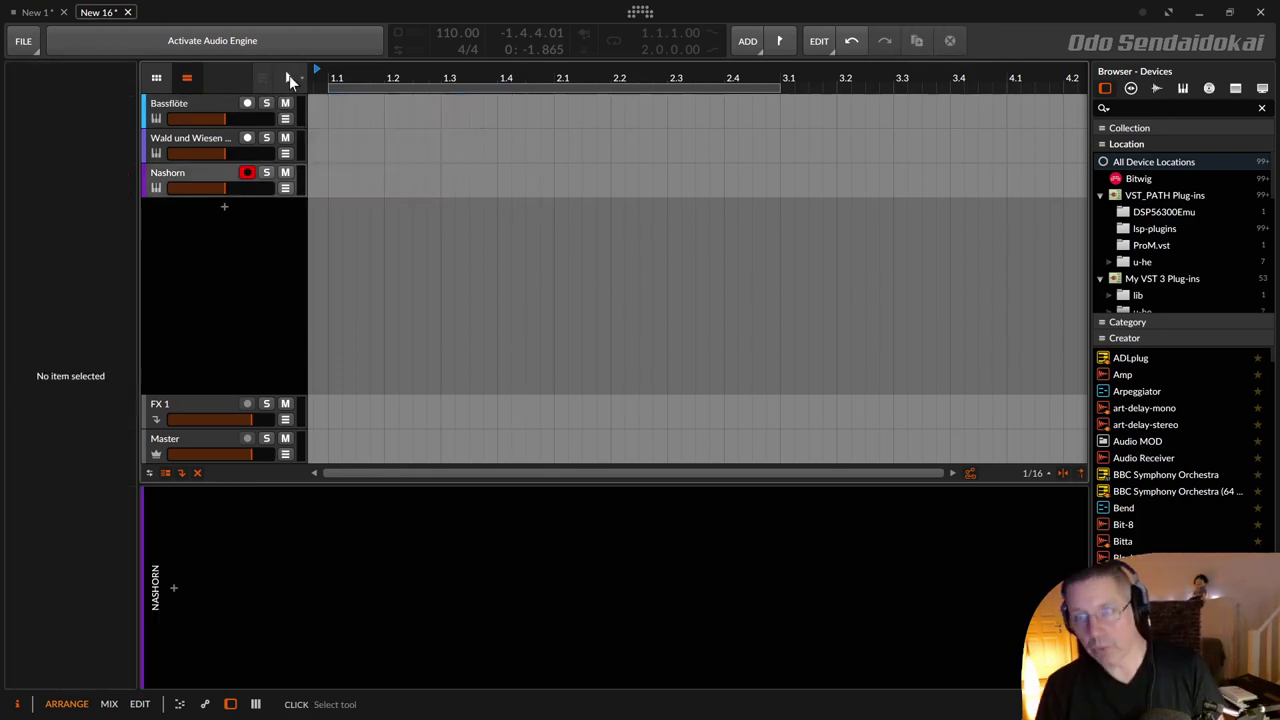
{"action": "left_click", "coordinate": [189, 141]}
{"action": "left_click", "coordinate": [193, 168], "text": "shift"}
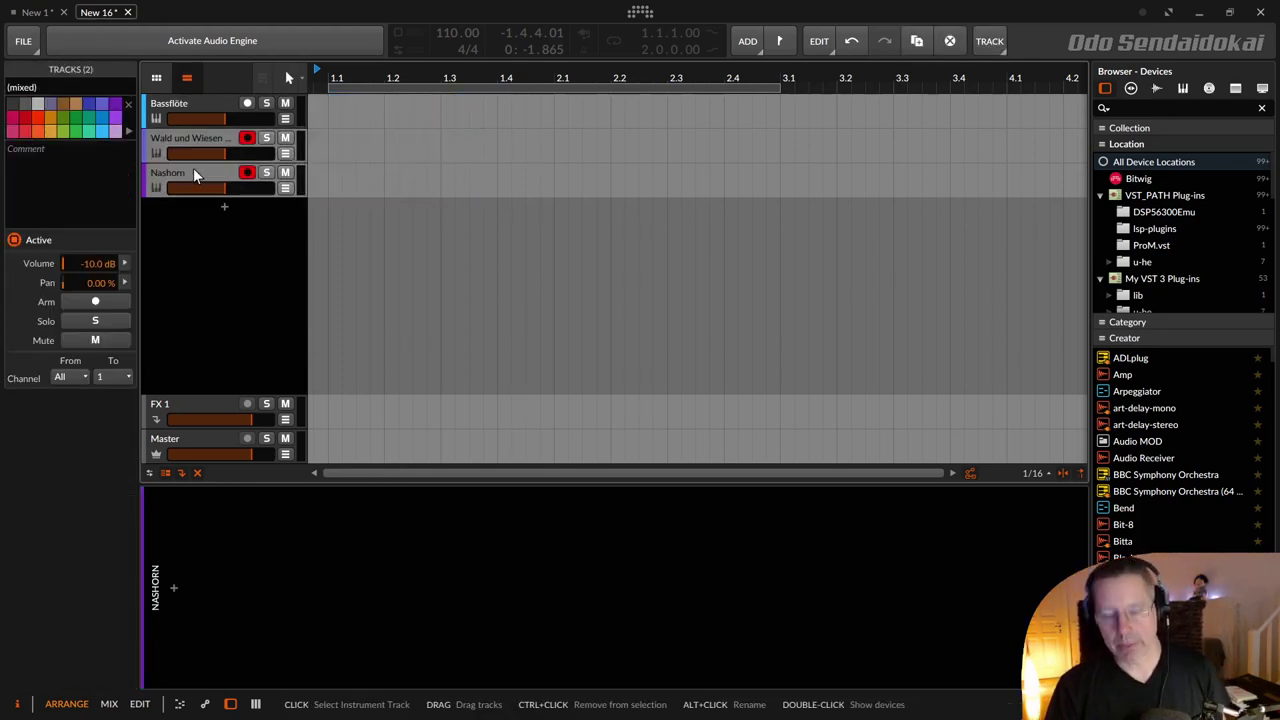
{"action": "key", "text": "ctrl+a"}
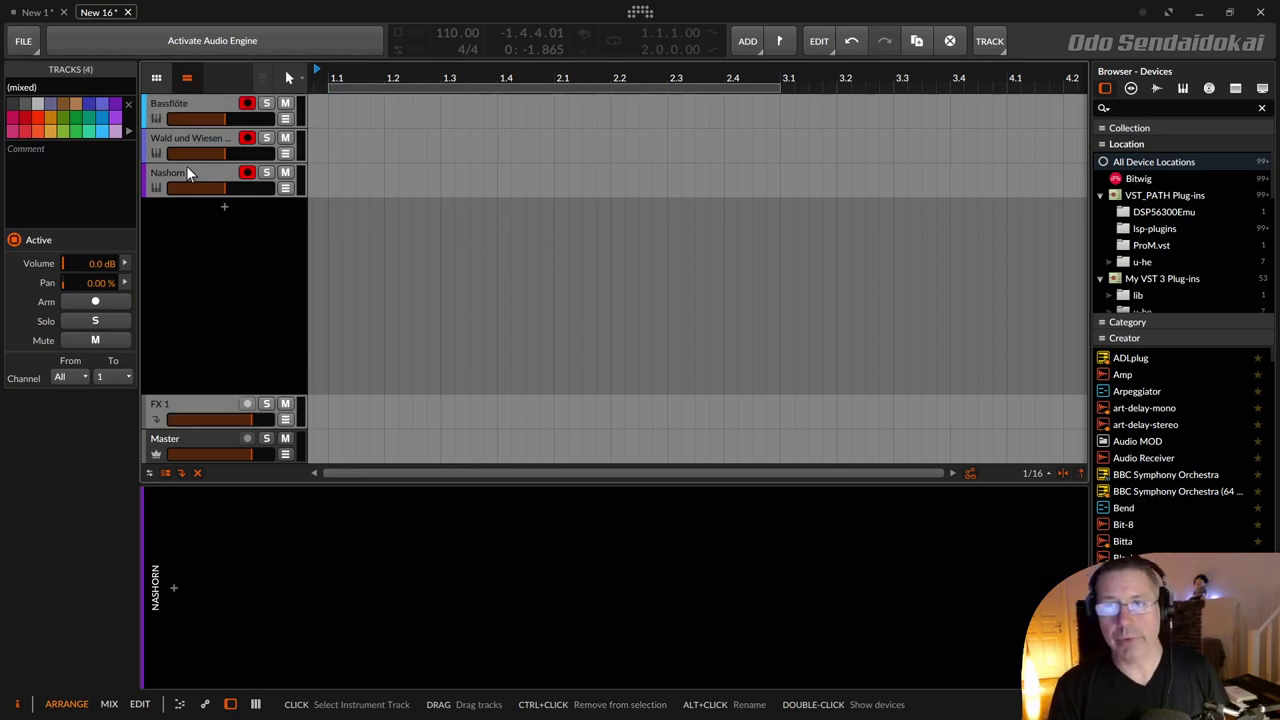
{"action": "key", "text": "Delete"}
{"action": "key", "text": "ctrl+t"}
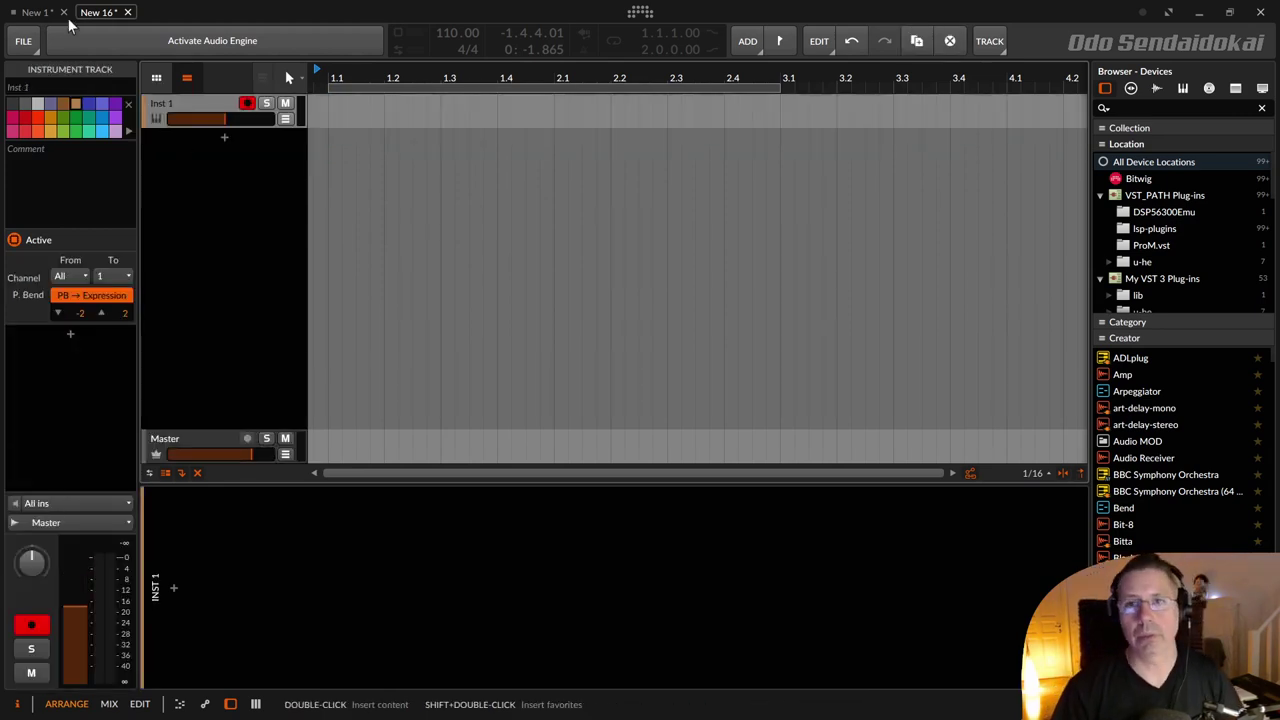
Step: Bring New 1's Nashorn launcher clip into New 16, then delete the resulting Inst 1 #1 clip
{"action": "left_click", "coordinate": [44, 13]}
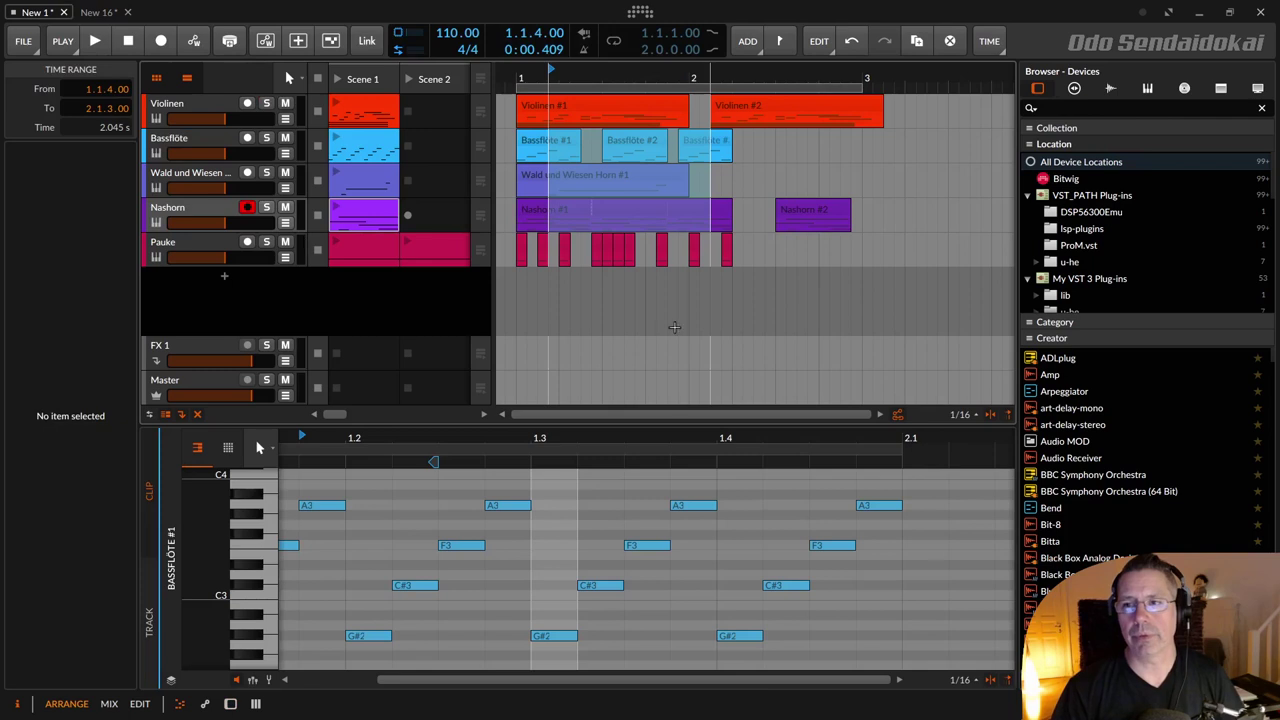
{"action": "left_click", "coordinate": [674, 327]}
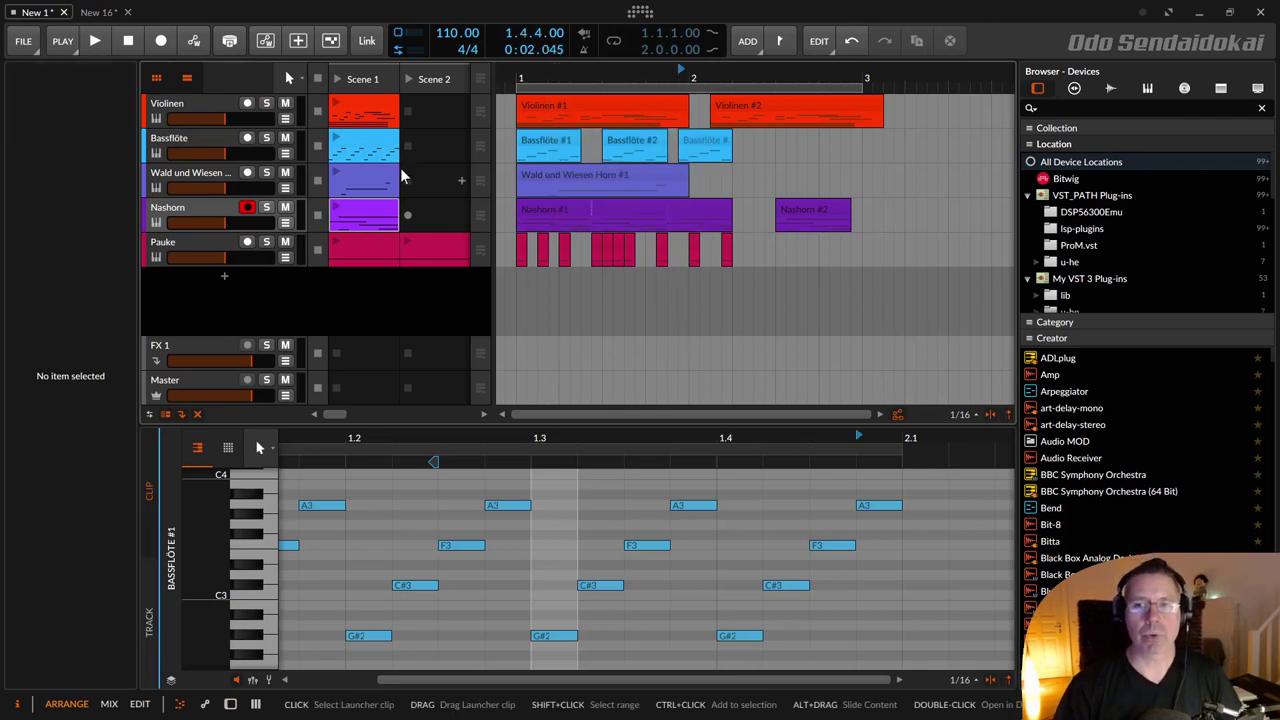
{"action": "left_click", "coordinate": [352, 228]}
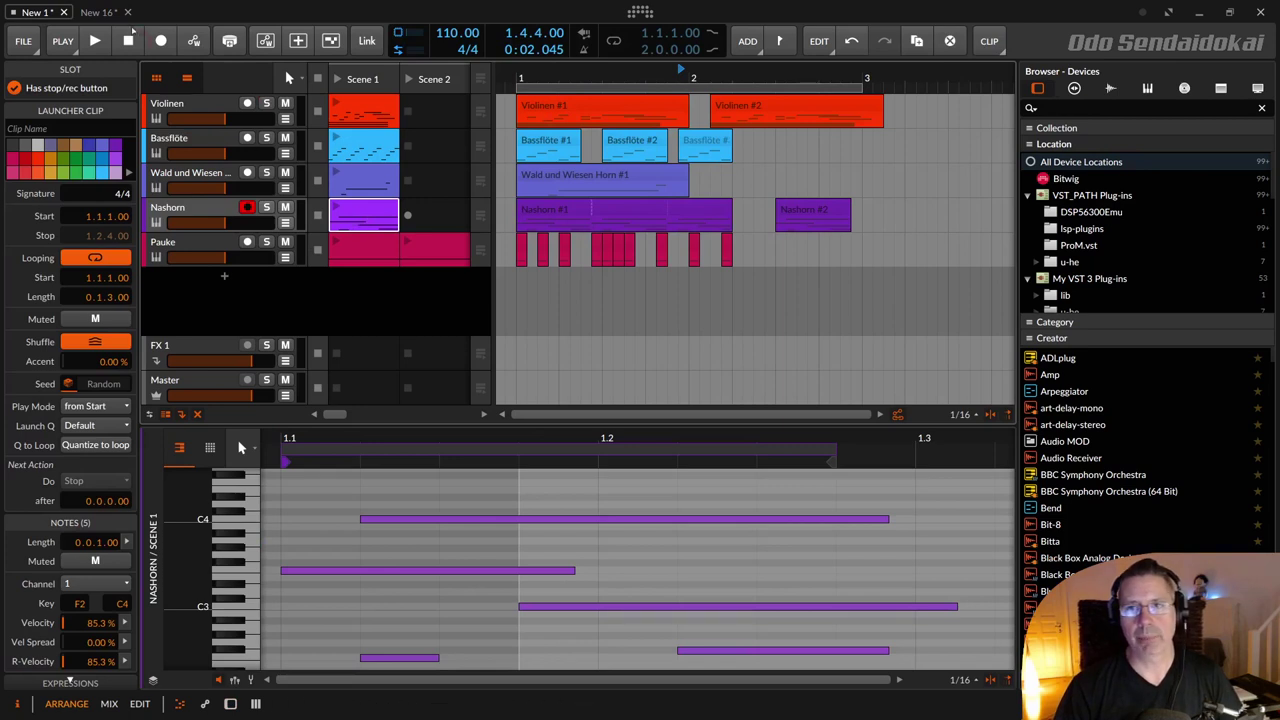
{"action": "left_click_drag", "start_coordinate": [105, 17], "coordinate": [333, 106]}
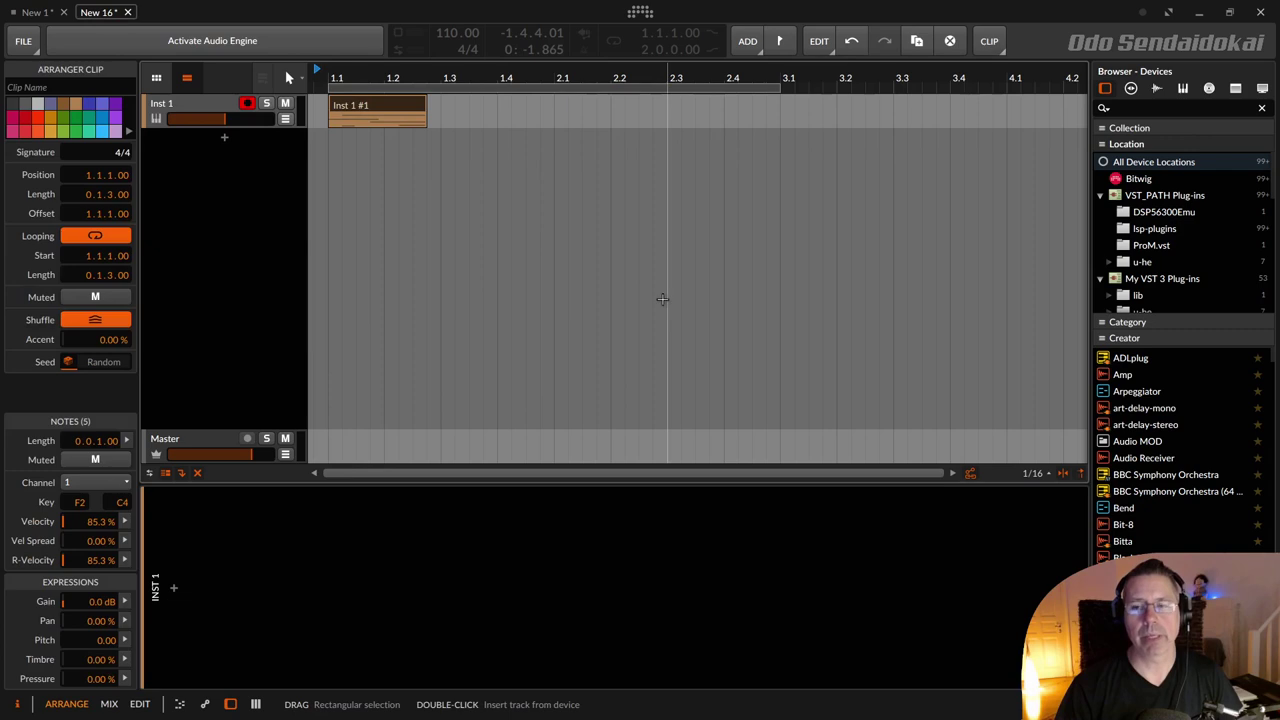
{"action": "left_click", "coordinate": [343, 110]}
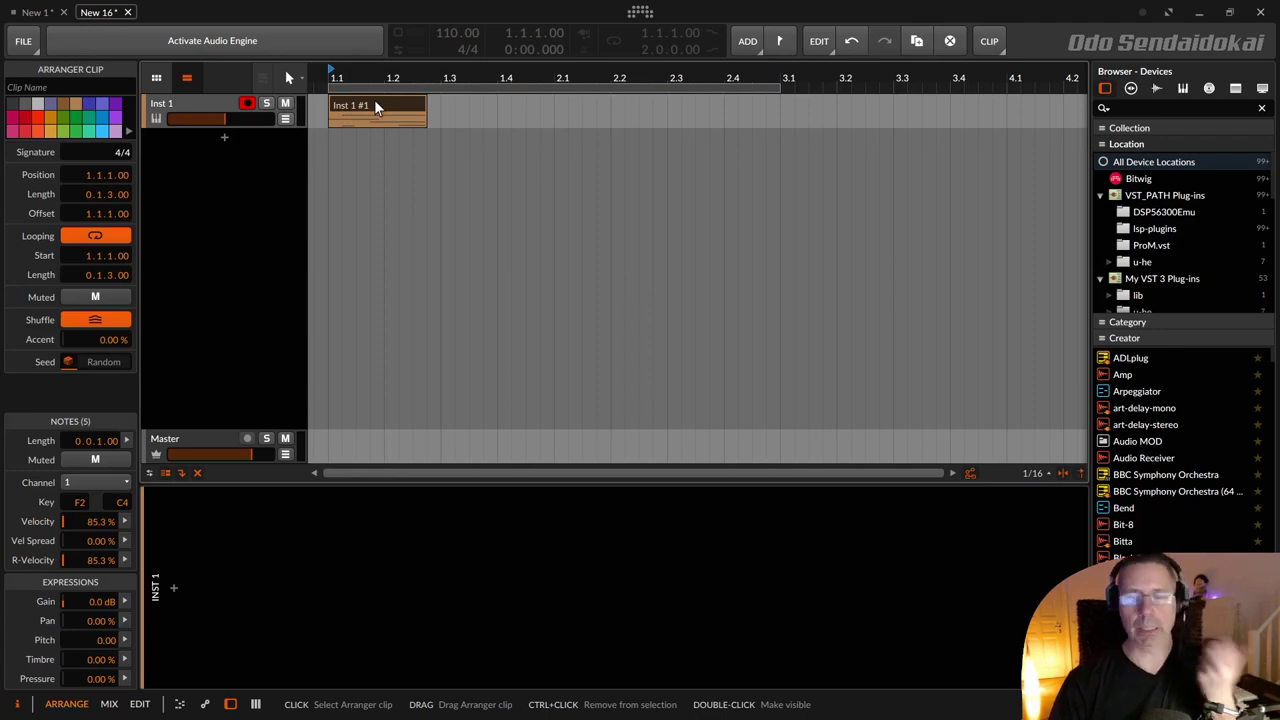
{"action": "key", "text": "Delete"}
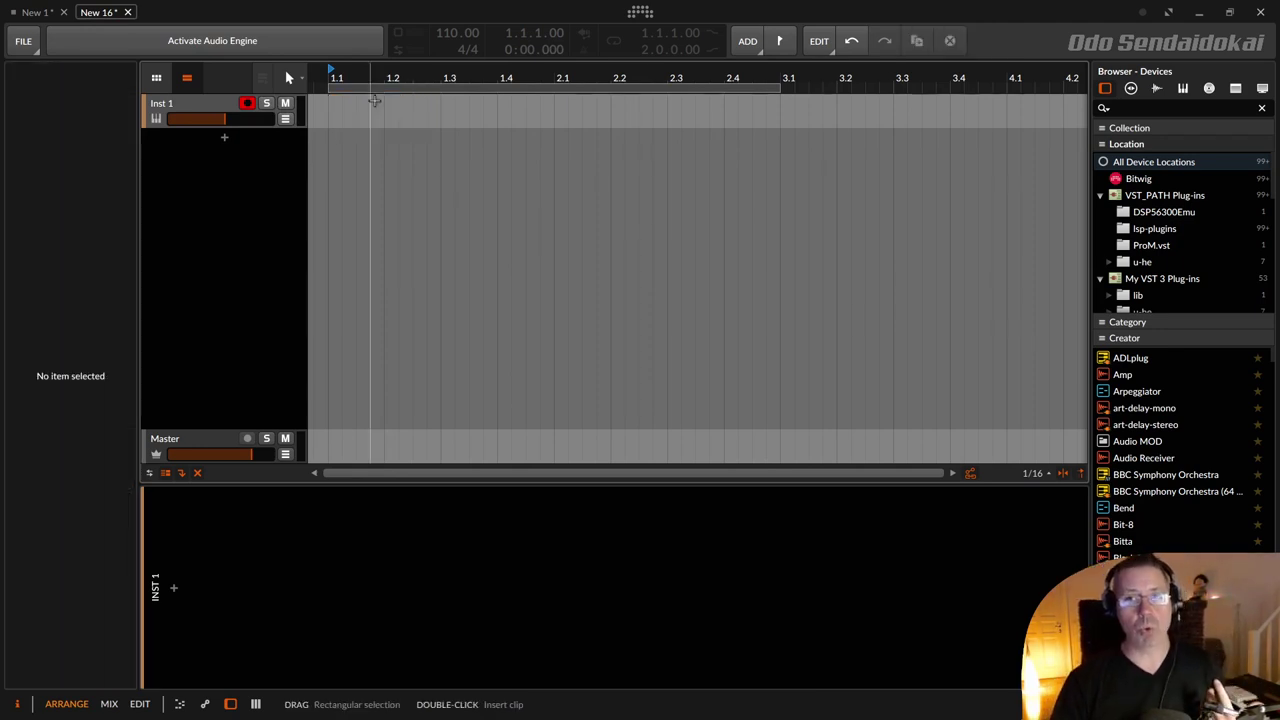
Step: Mark a Wald und Wiesen Horn range in New 1, then show 00_Midi beside empty New 16
{"action": "left_click", "coordinate": [38, 13]}
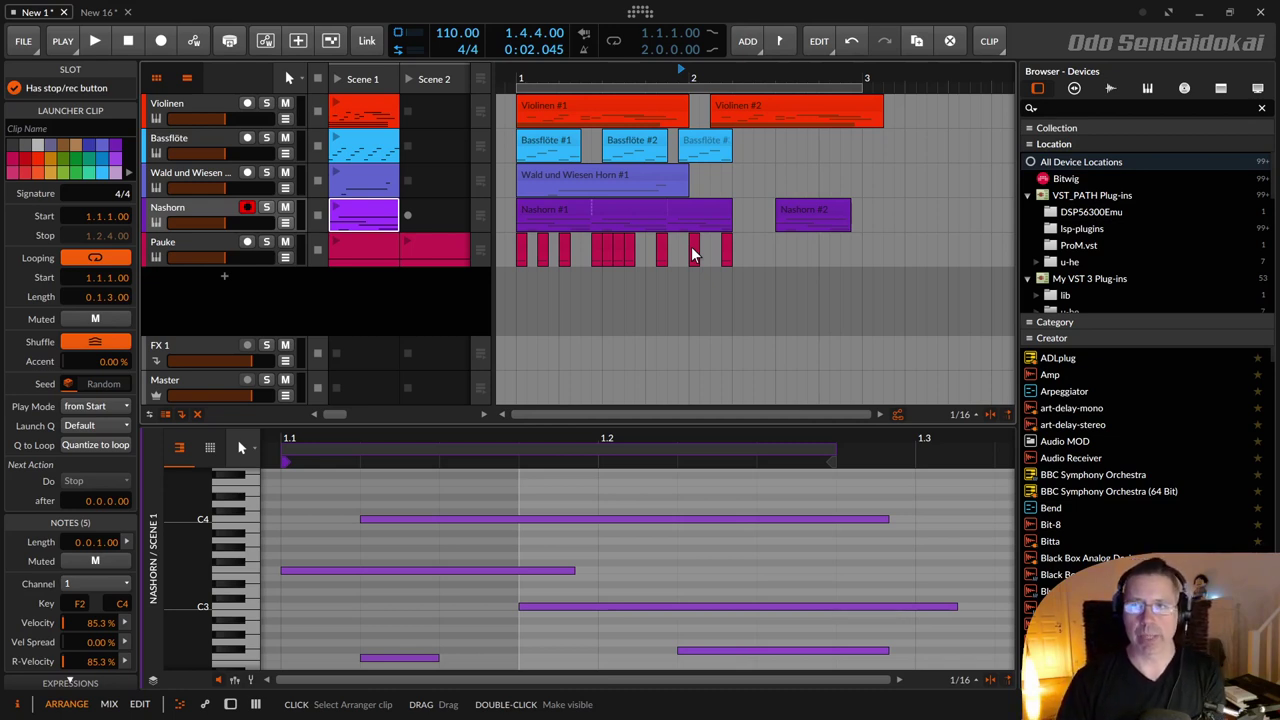
{"action": "left_click_drag", "start_coordinate": [540, 184], "coordinate": [549, 119]}
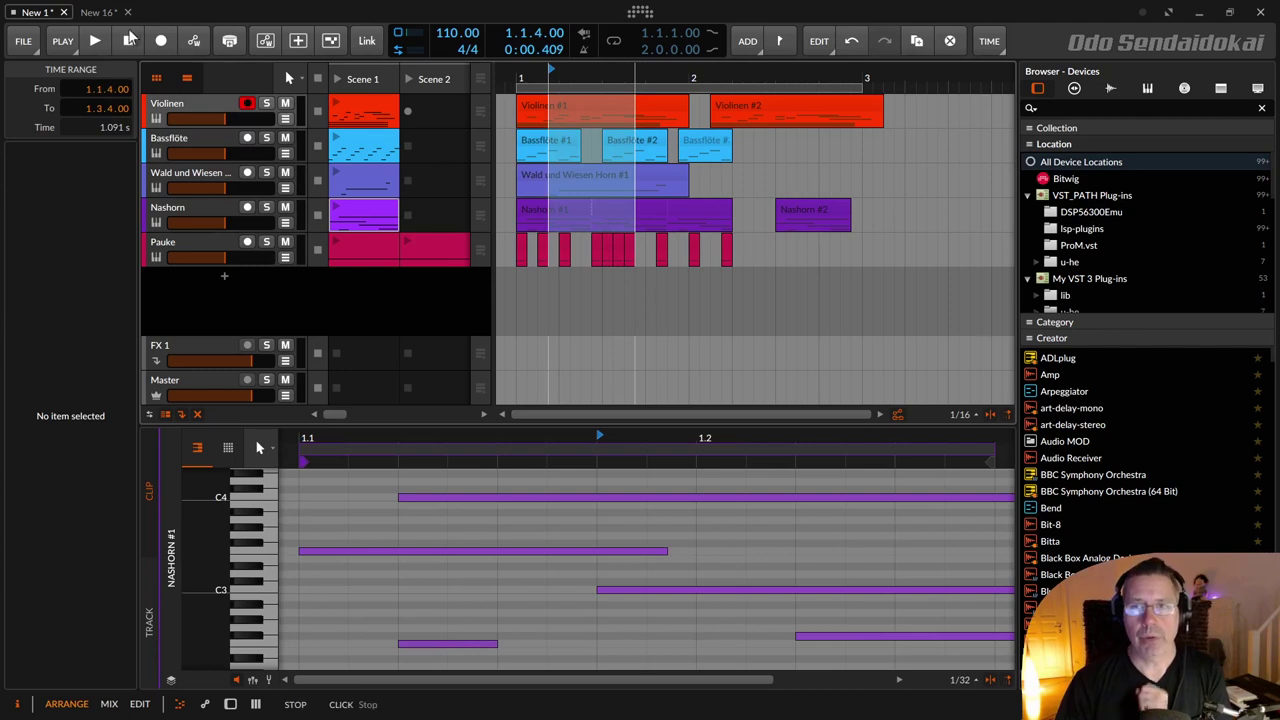
{"action": "left_click", "coordinate": [100, 14]}
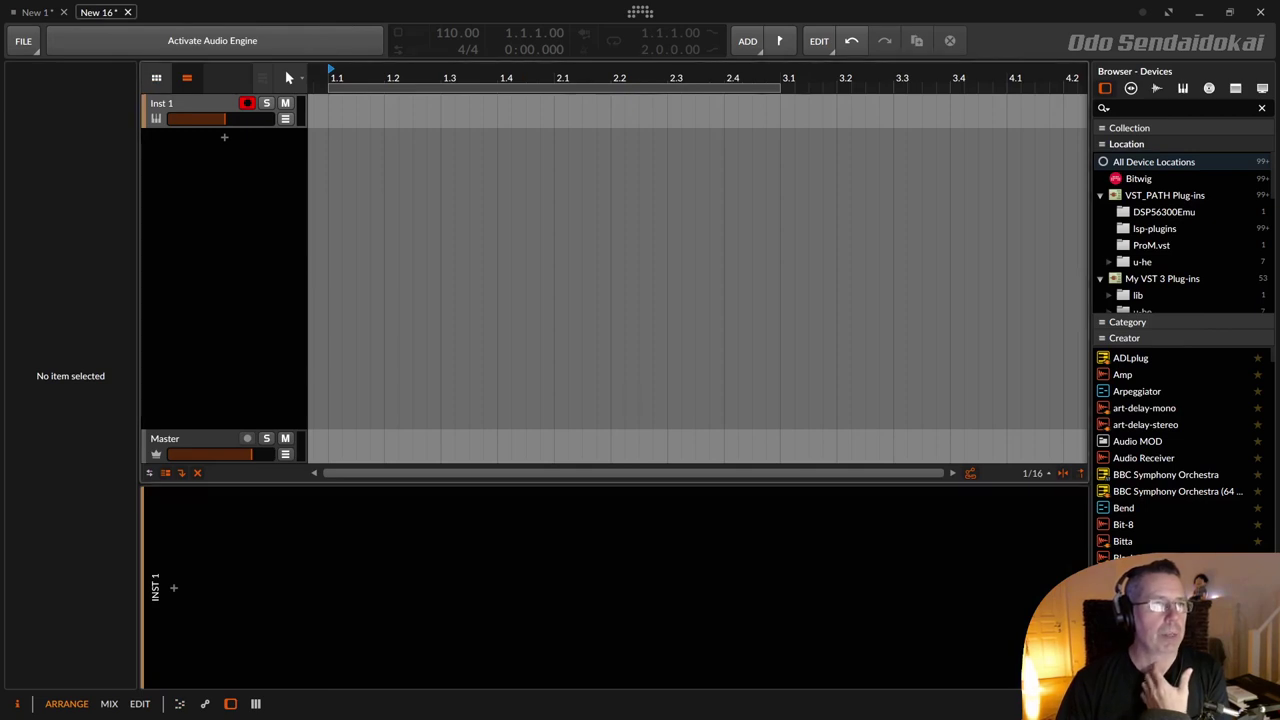
{"action": "key", "text": "alt+Tab"}
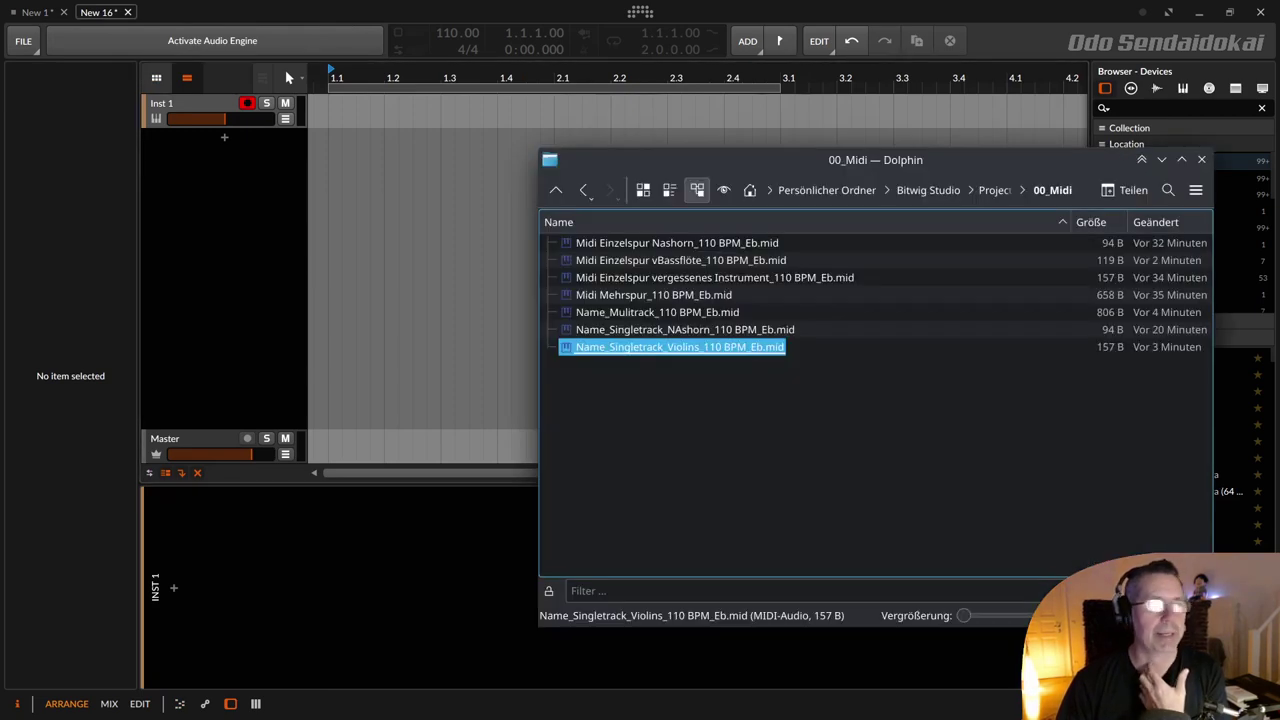
{"action": "left_click", "coordinate": [868, 498]}
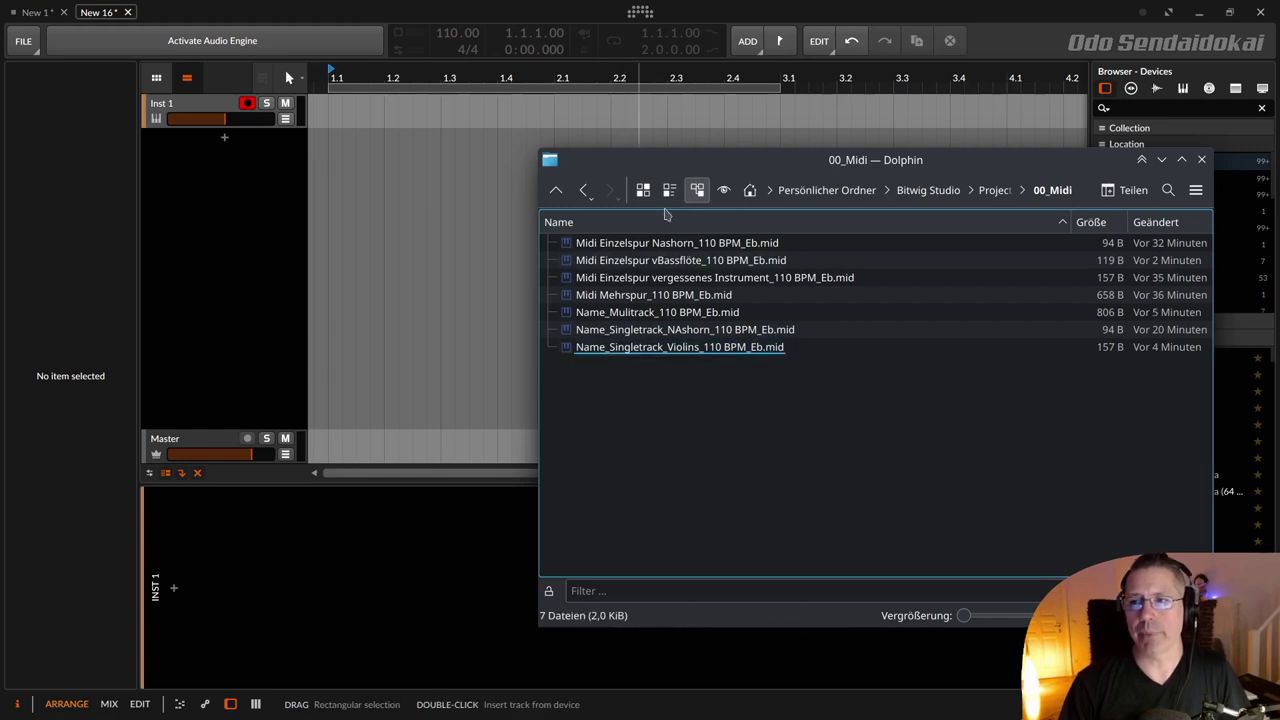
{"action": "left_click_drag", "start_coordinate": [650, 162], "coordinate": [672, 160]}
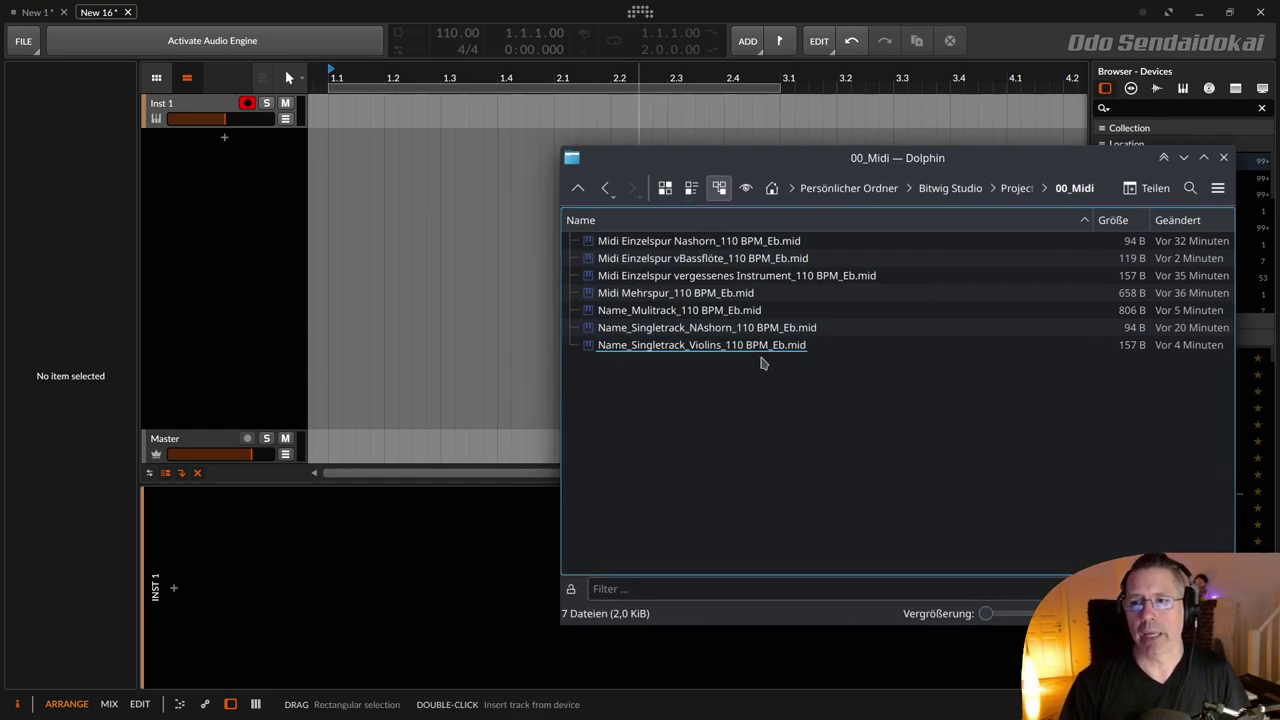
{"action": "left_click_drag", "start_coordinate": [665, 352], "coordinate": [345, 145]}
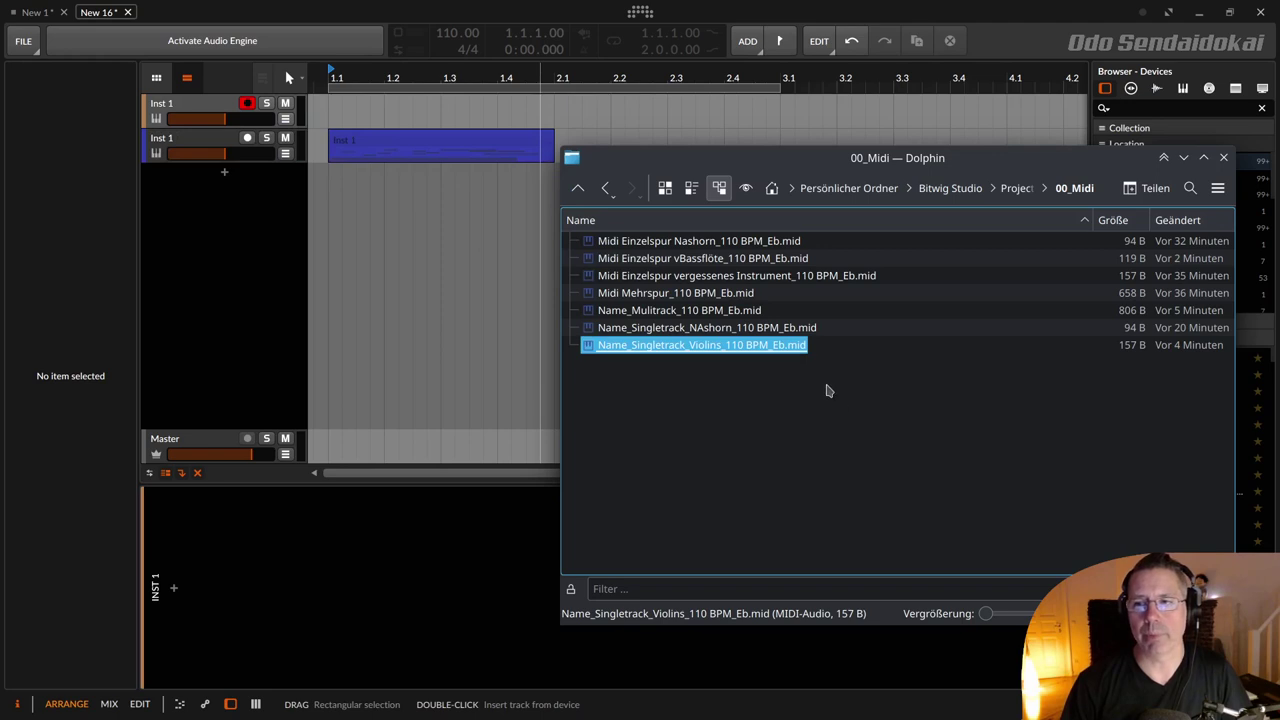
{"action": "left_click_drag", "start_coordinate": [700, 330], "coordinate": [337, 178]}
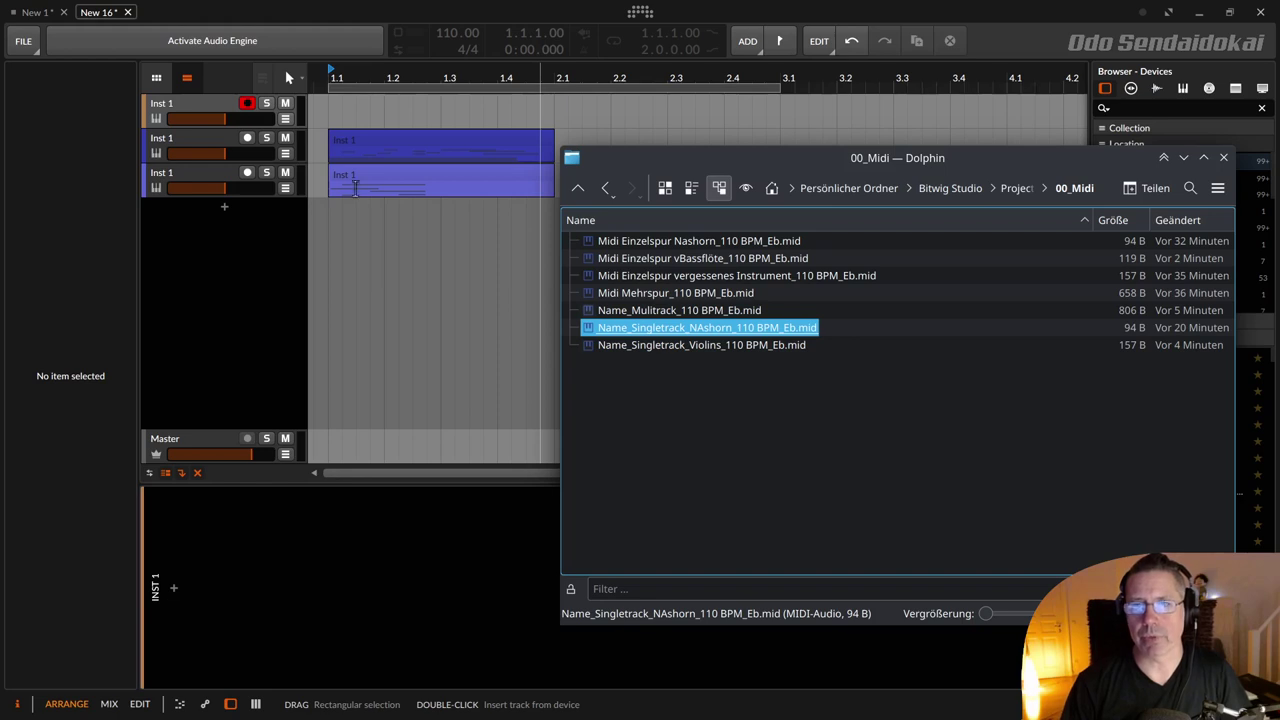
{"action": "left_click", "coordinate": [208, 135]}
{"action": "left_click", "coordinate": [217, 169], "text": "shift"}
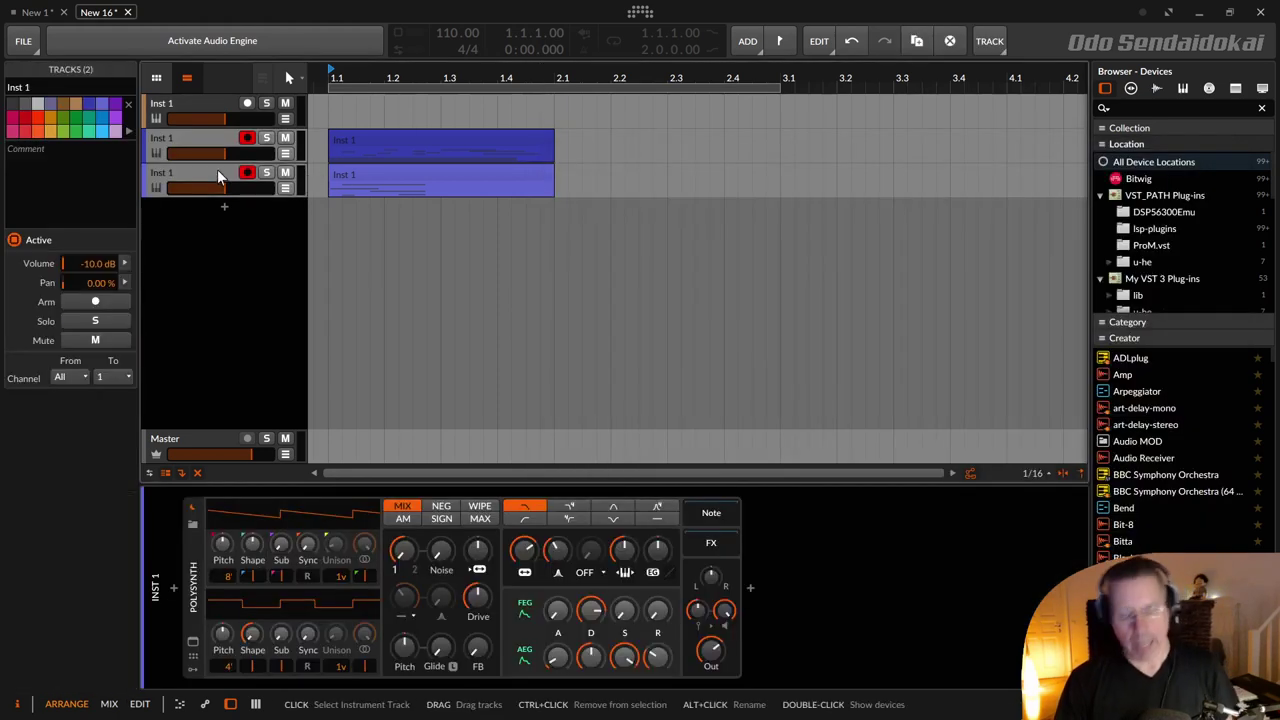
{"action": "key", "text": "Delete"}
{"action": "key", "text": "alt+Tab"}
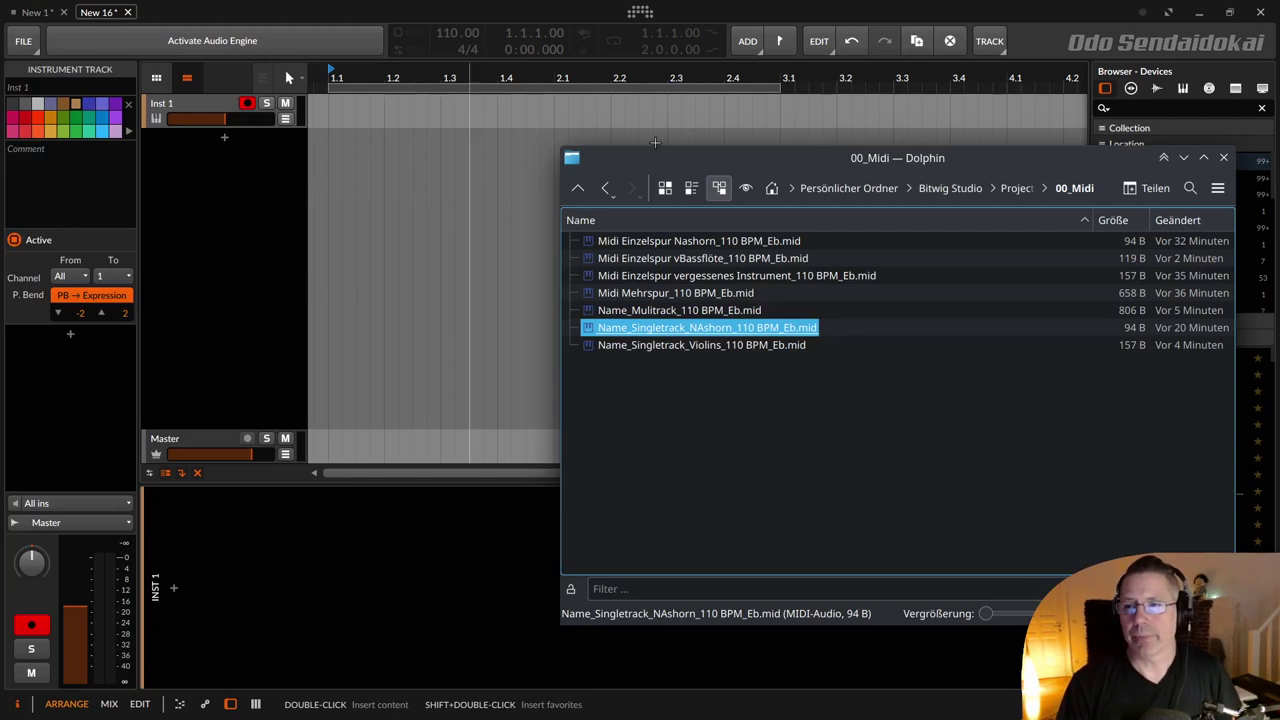
{"action": "left_click", "coordinate": [801, 474]}
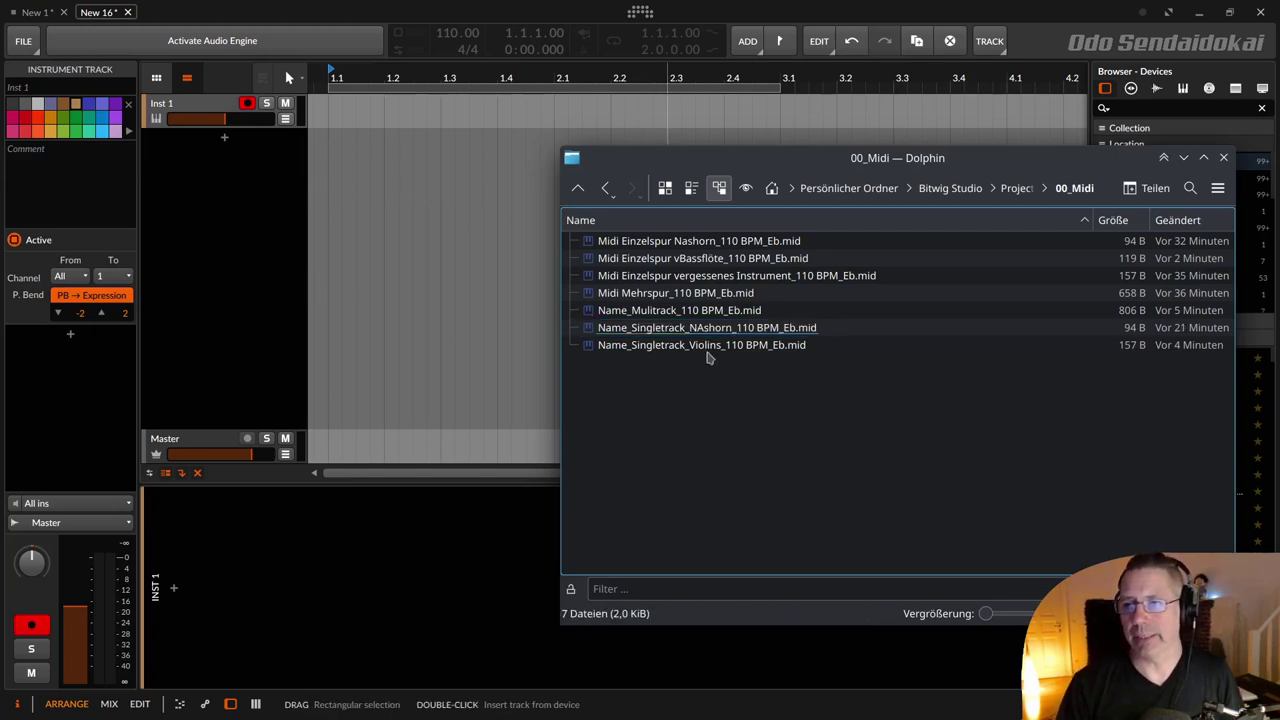
{"action": "left_click", "coordinate": [667, 311]}
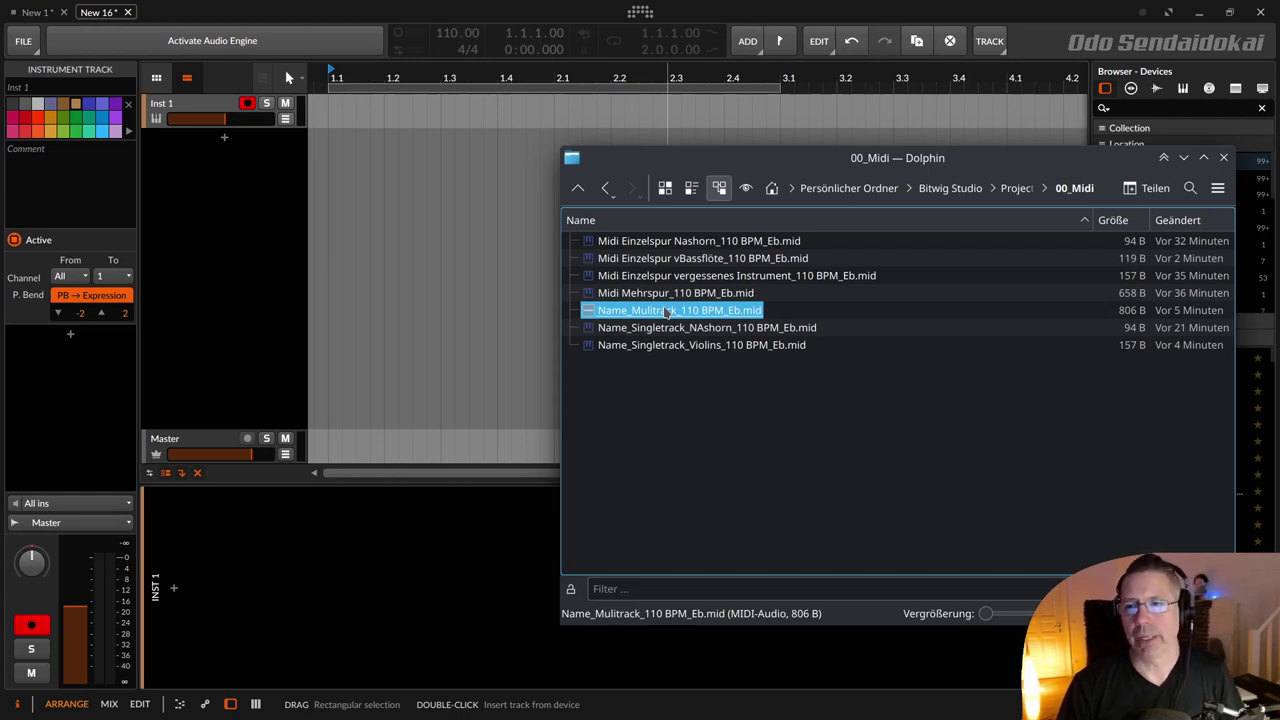
{"action": "left_click_drag", "start_coordinate": [667, 312], "coordinate": [336, 150]}
{"action": "left_click", "coordinate": [155, 156]}
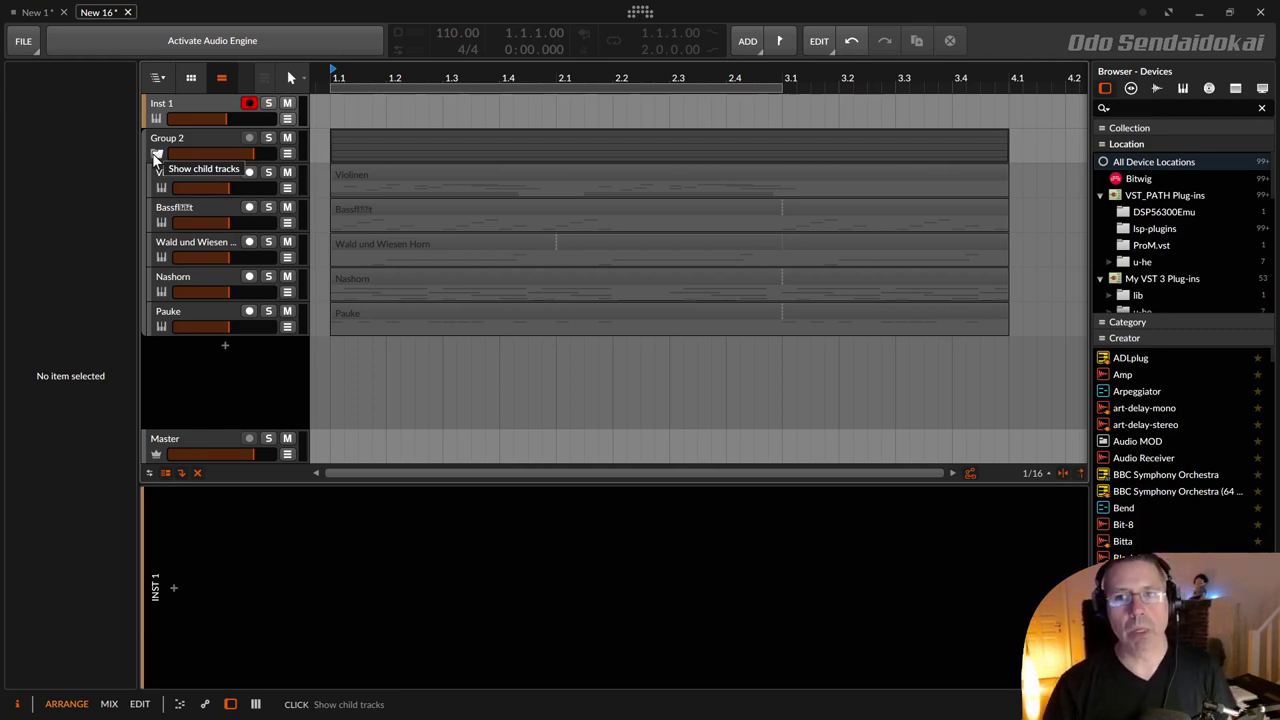
{"action": "left_click", "coordinate": [155, 155]}
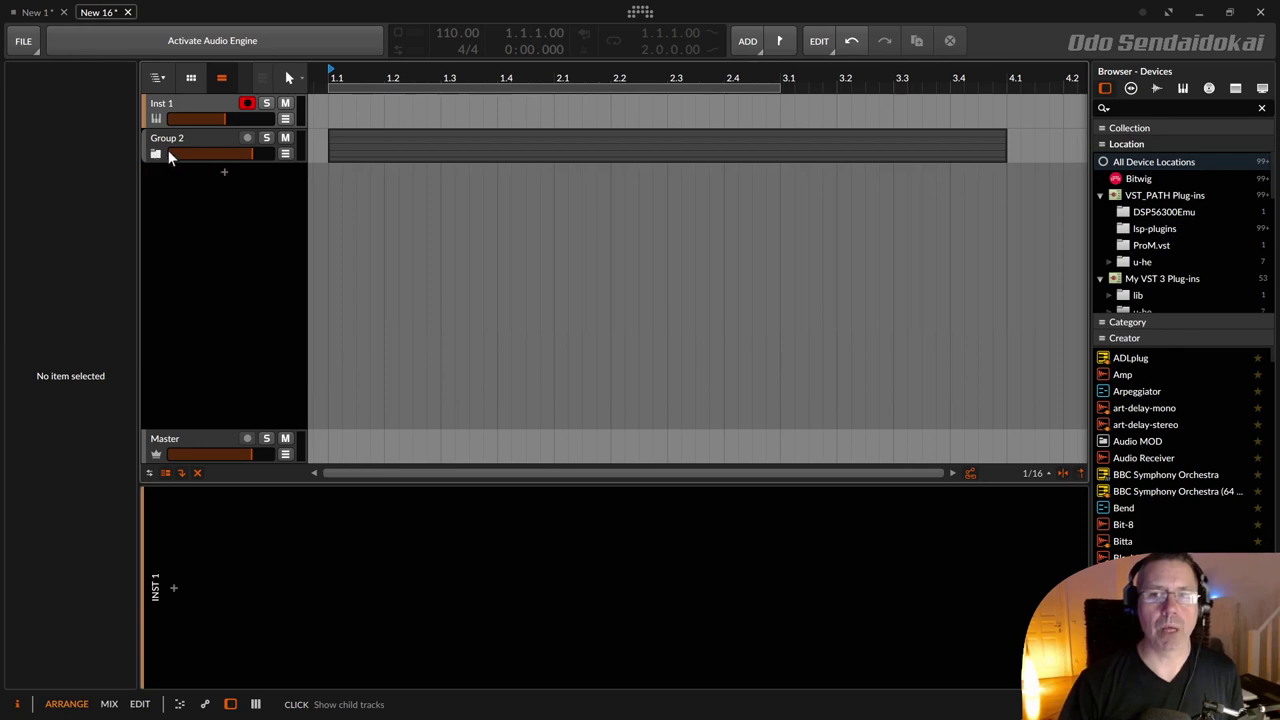
{"action": "left_click", "coordinate": [173, 152]}
{"action": "key", "text": "ctrl+r"}
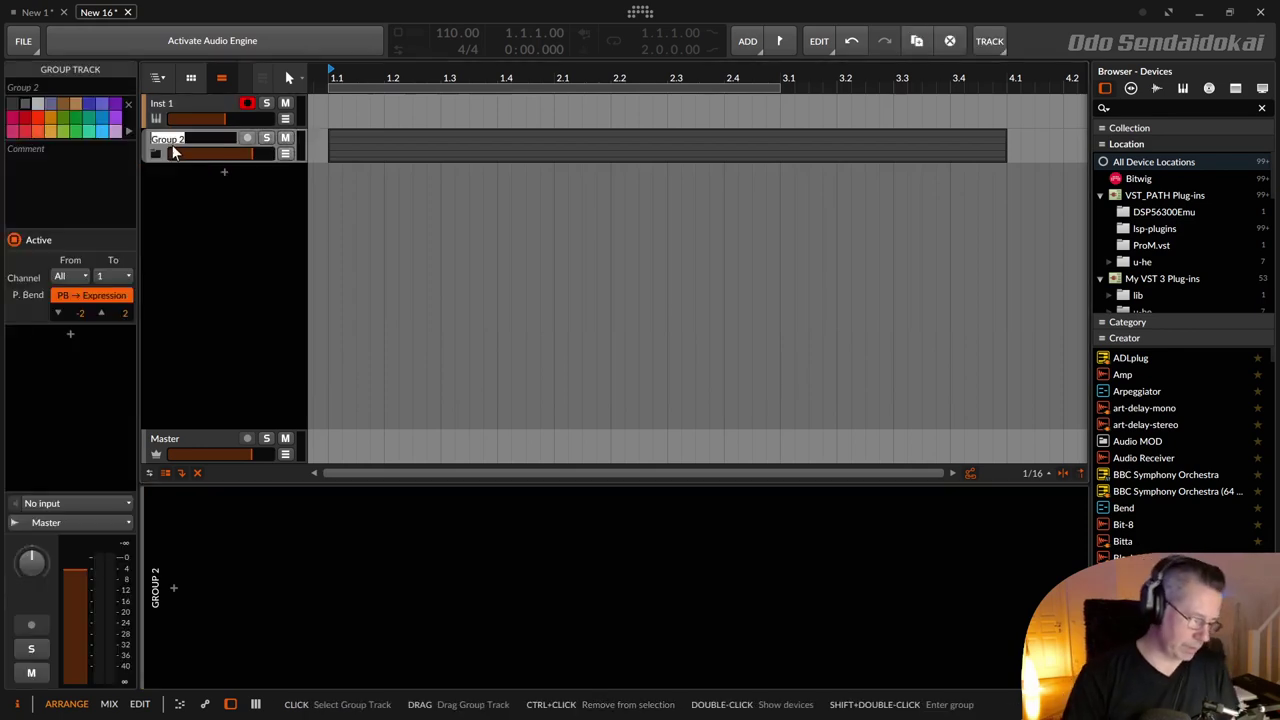
{"action": "type", "text": "Import 01"}
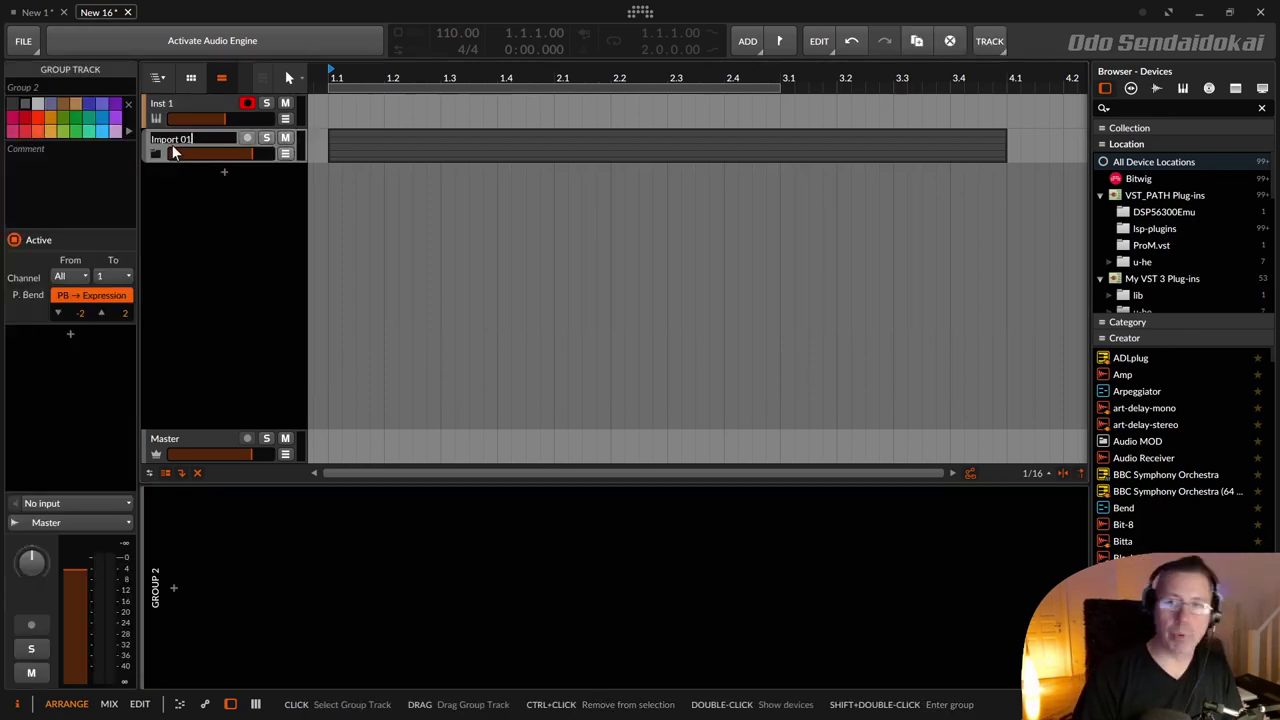
{"action": "key", "text": "Return"}
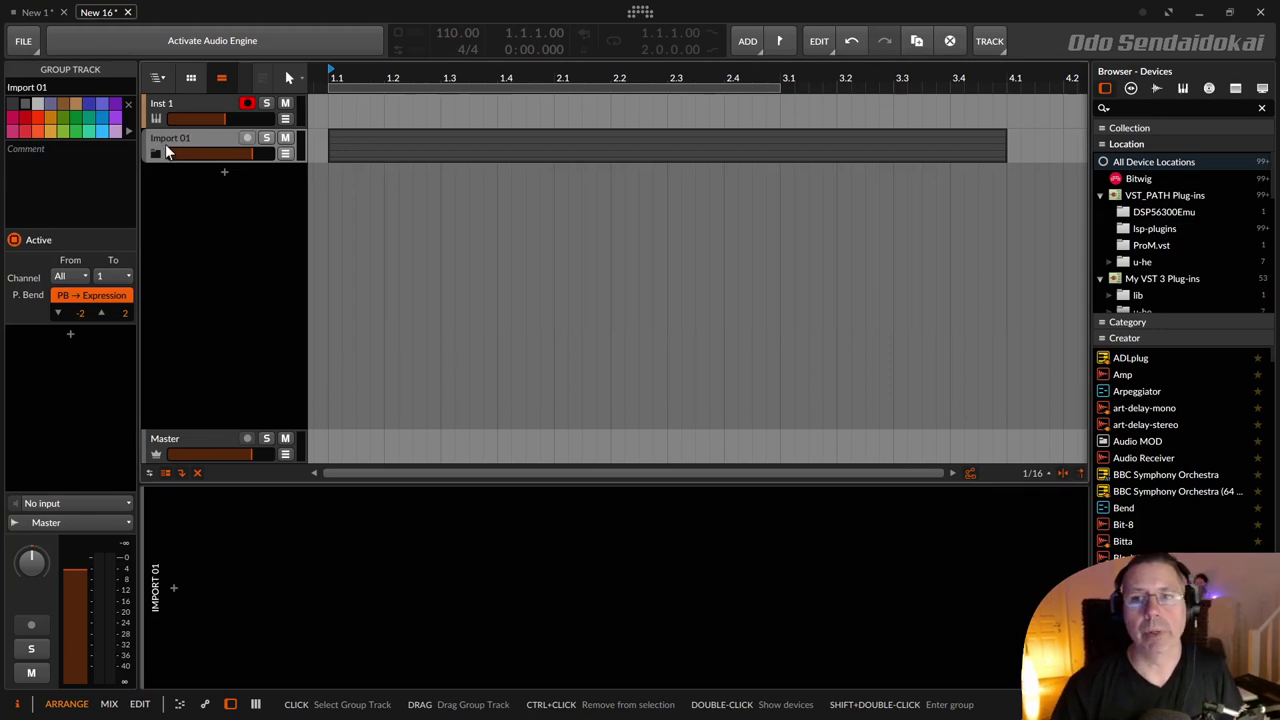
{"action": "left_click", "coordinate": [155, 153]}
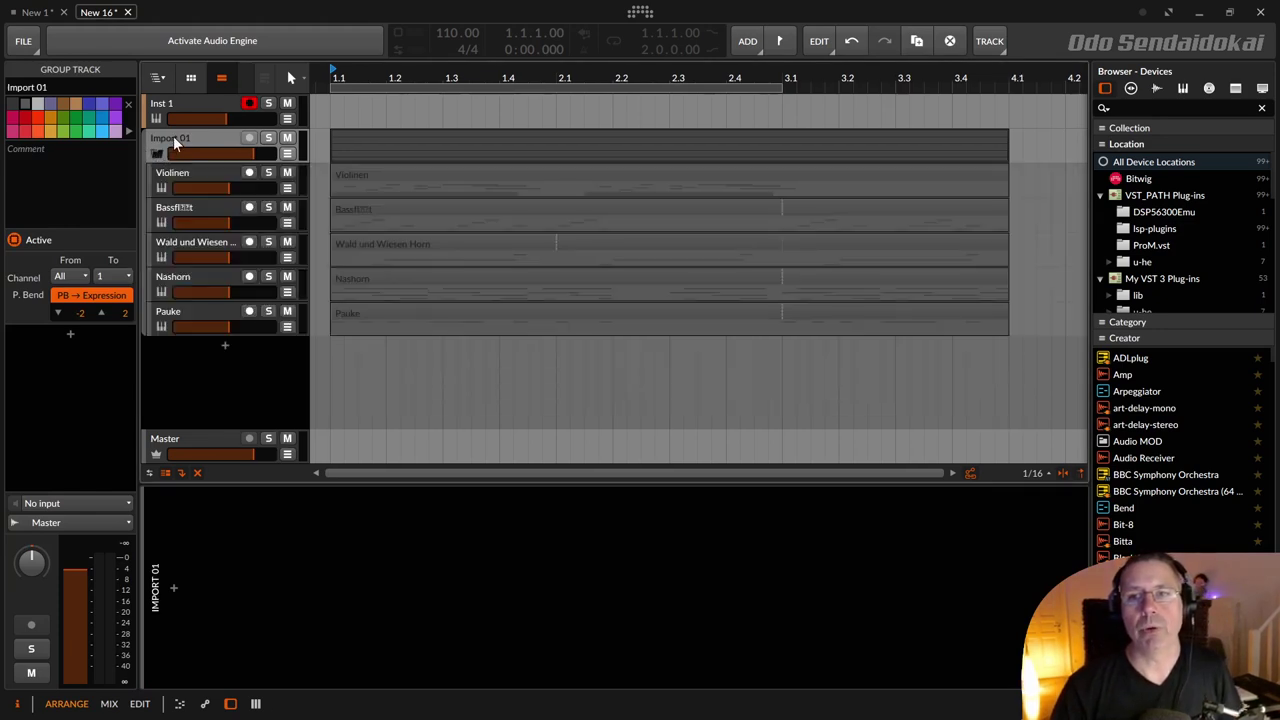
{"action": "left_click", "coordinate": [104, 129]}
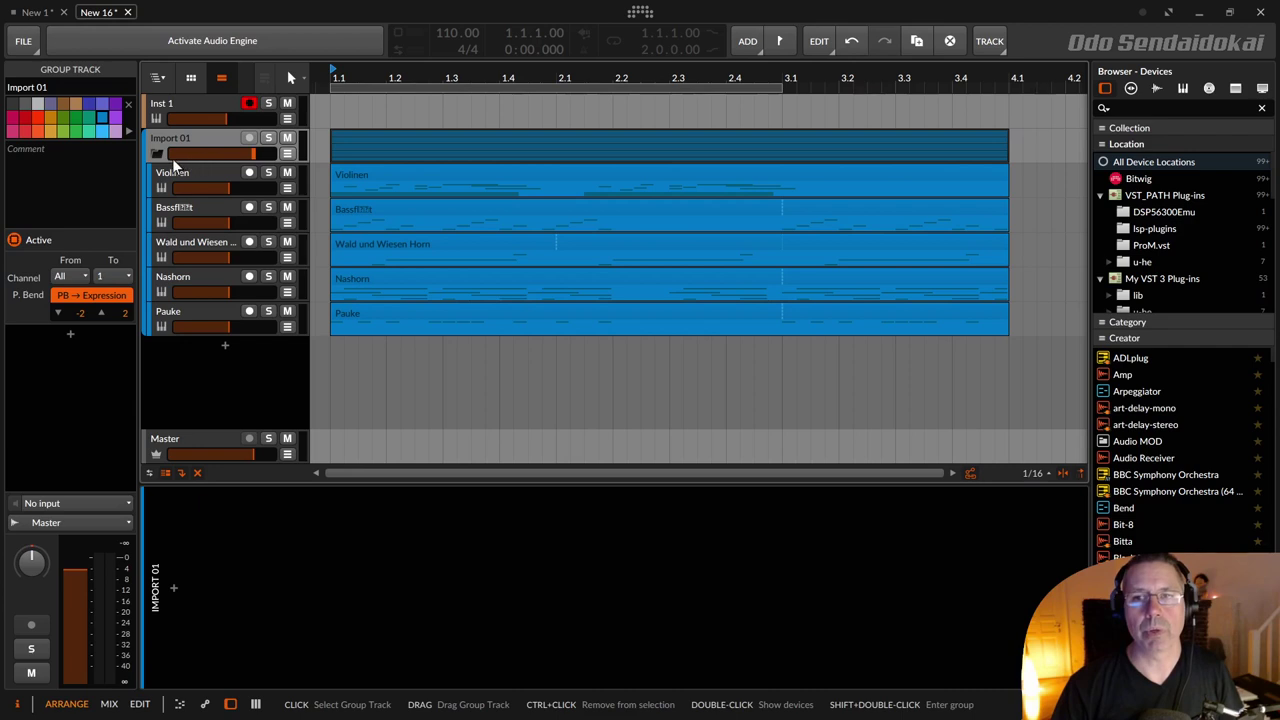
{"action": "left_click", "coordinate": [157, 152]}
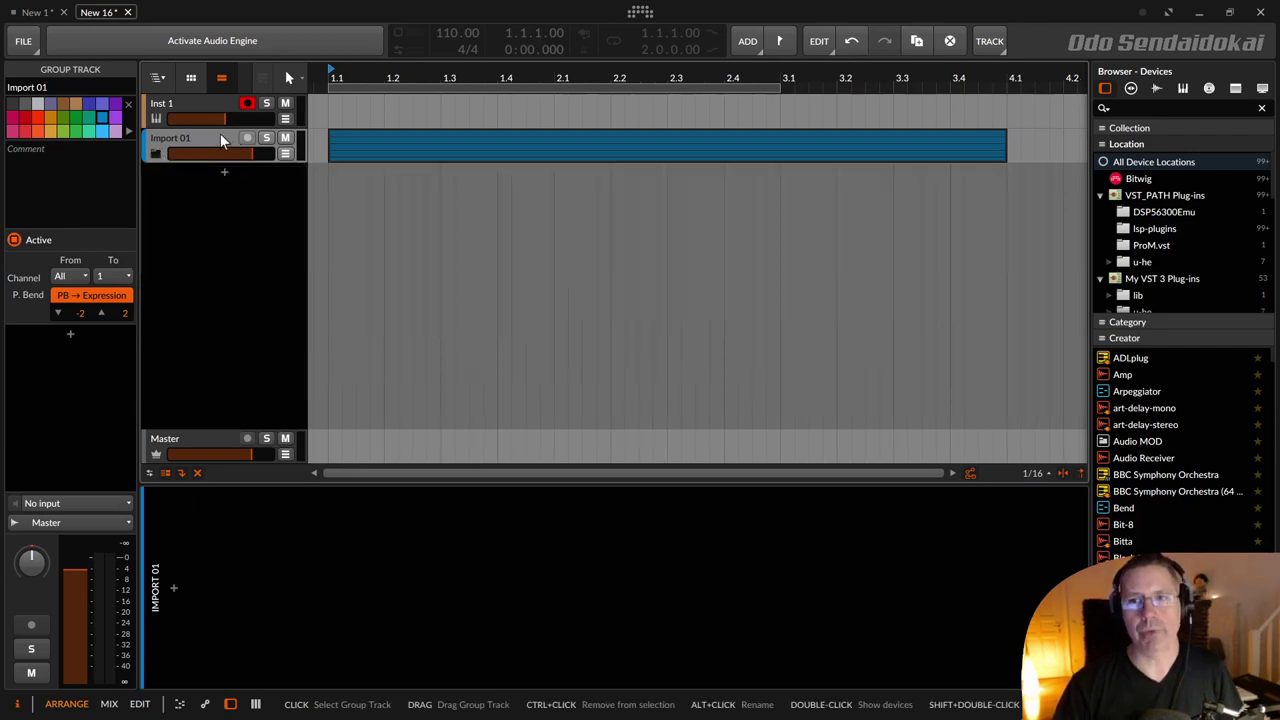
{"action": "key", "text": "Delete"}
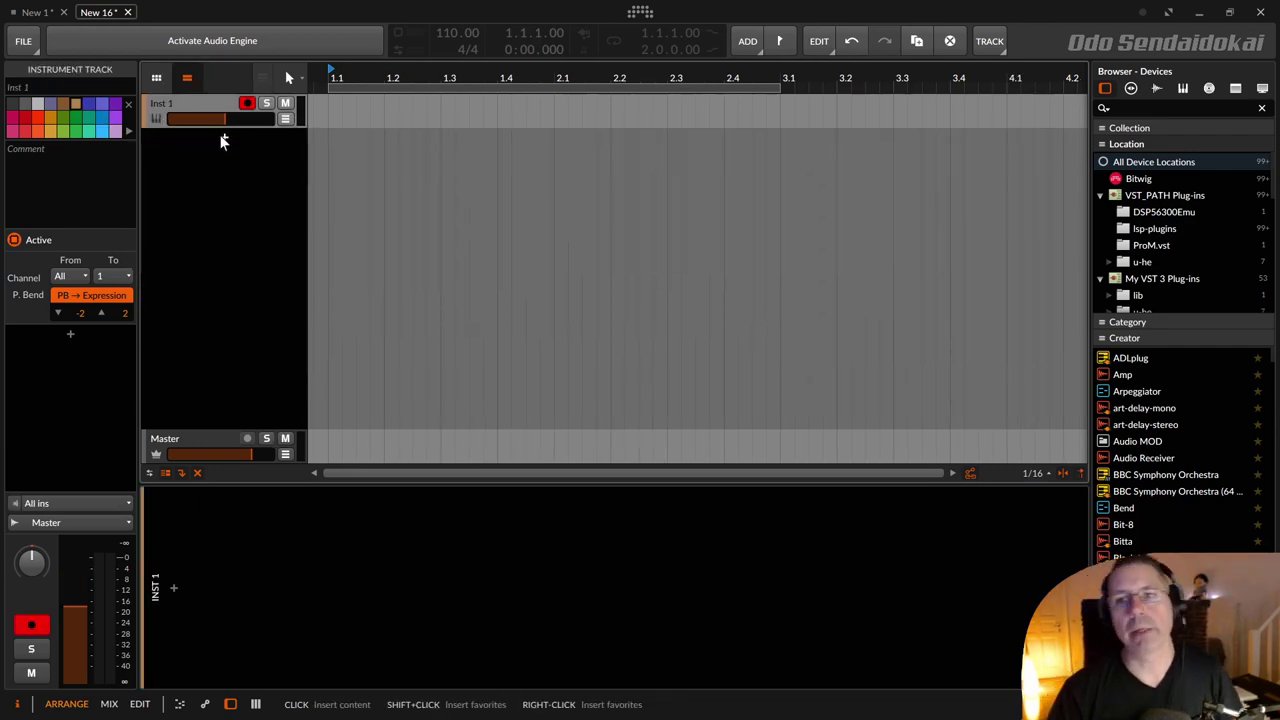
{"action": "key", "text": "alt+Tab"}
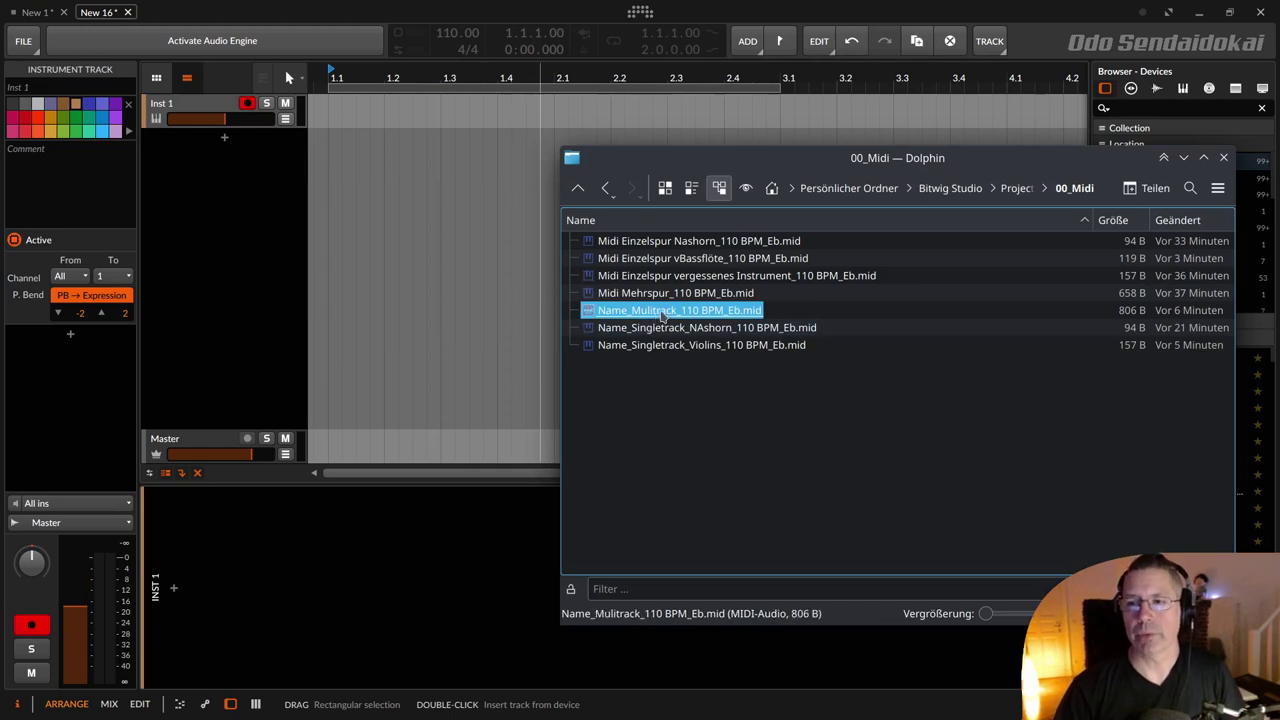
Step: Drop Name_Mulitrack_110 BPM_Eb.mid into New 16's arranger, creating tracks Violinen through Pauke
{"action": "left_click_drag", "start_coordinate": [673, 313], "coordinate": [334, 107]}
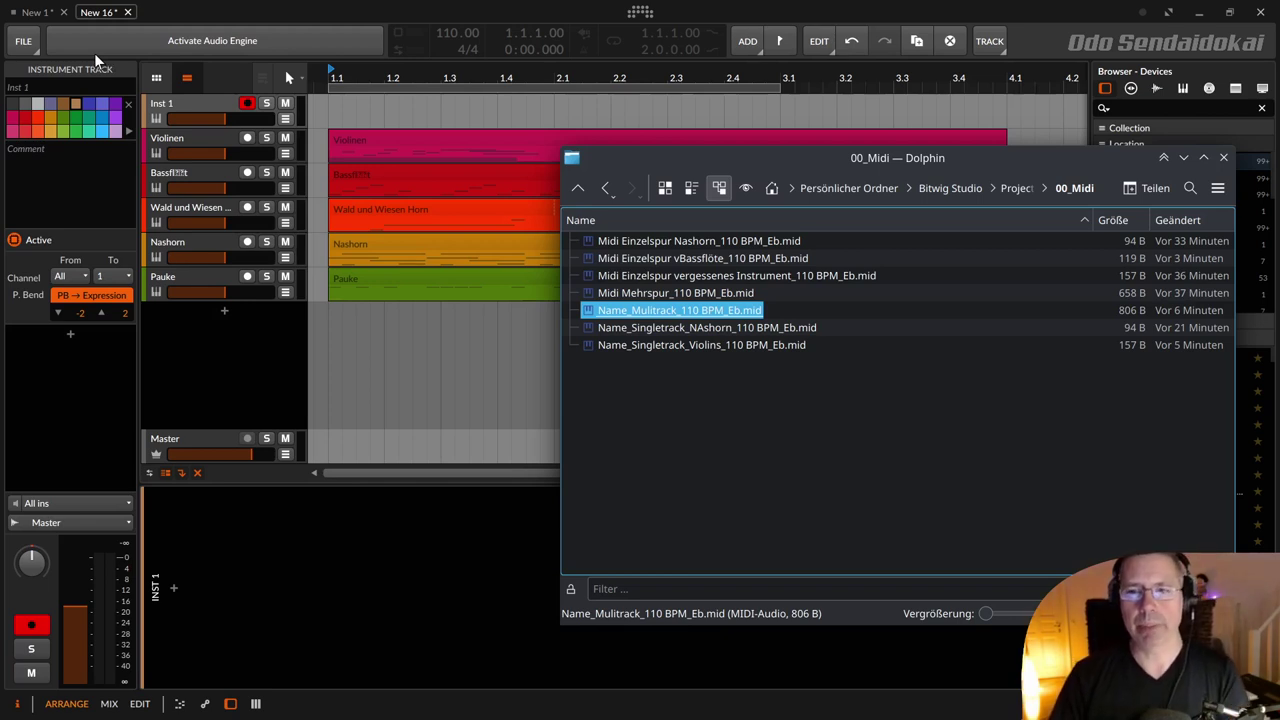
Step: Return to New 1 and select the Wald und Wiesen Horn #1 clip
{"action": "left_click", "coordinate": [36, 12]}
{"action": "left_click", "coordinate": [545, 177]}
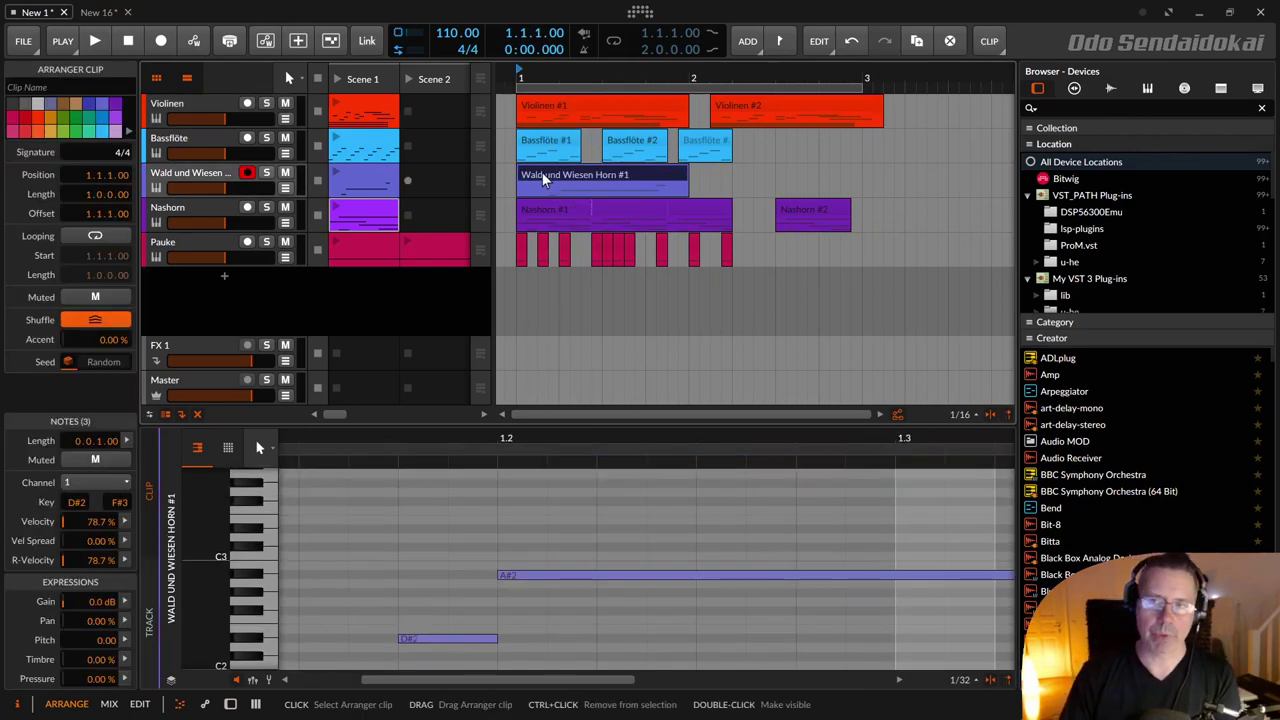
{"action": "right_click", "coordinate": [542, 176]}
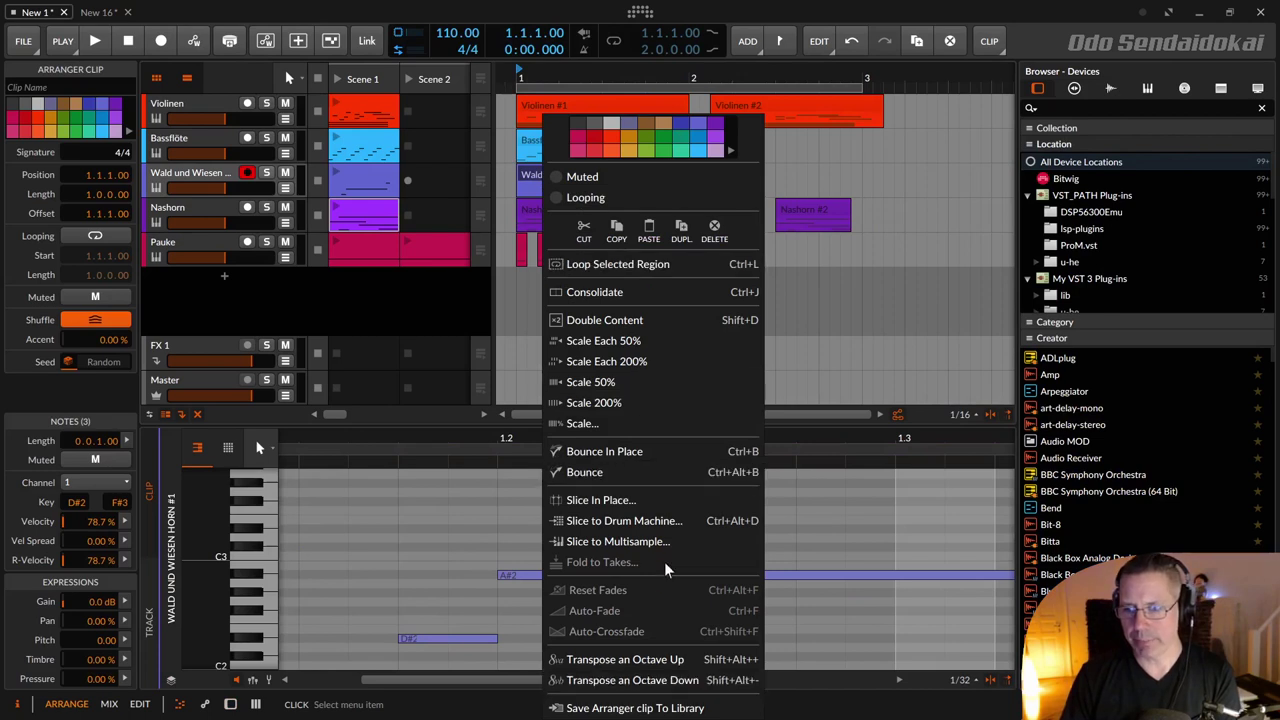
{"action": "left_click", "coordinate": [535, 178]}
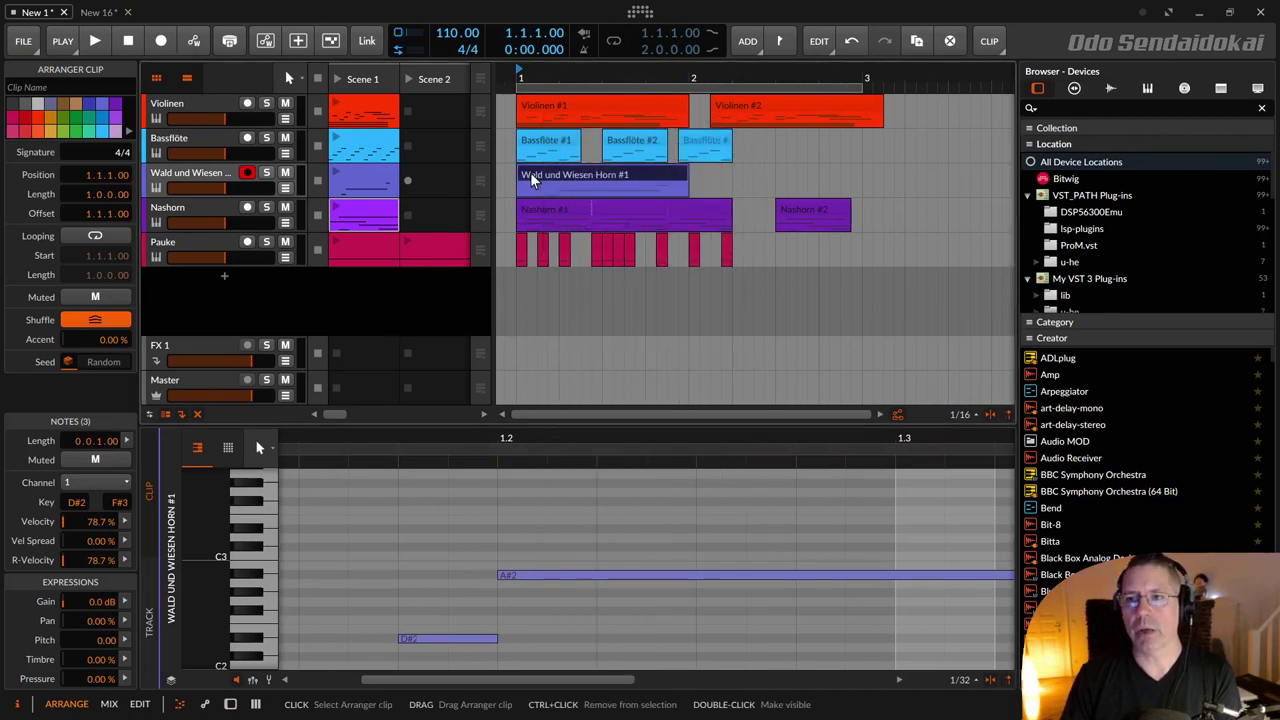
Step: In File > Export Audio, try selecting Bassflöte, Pauke and FX 1, then cancel without exporting
{"action": "left_click", "coordinate": [24, 41]}
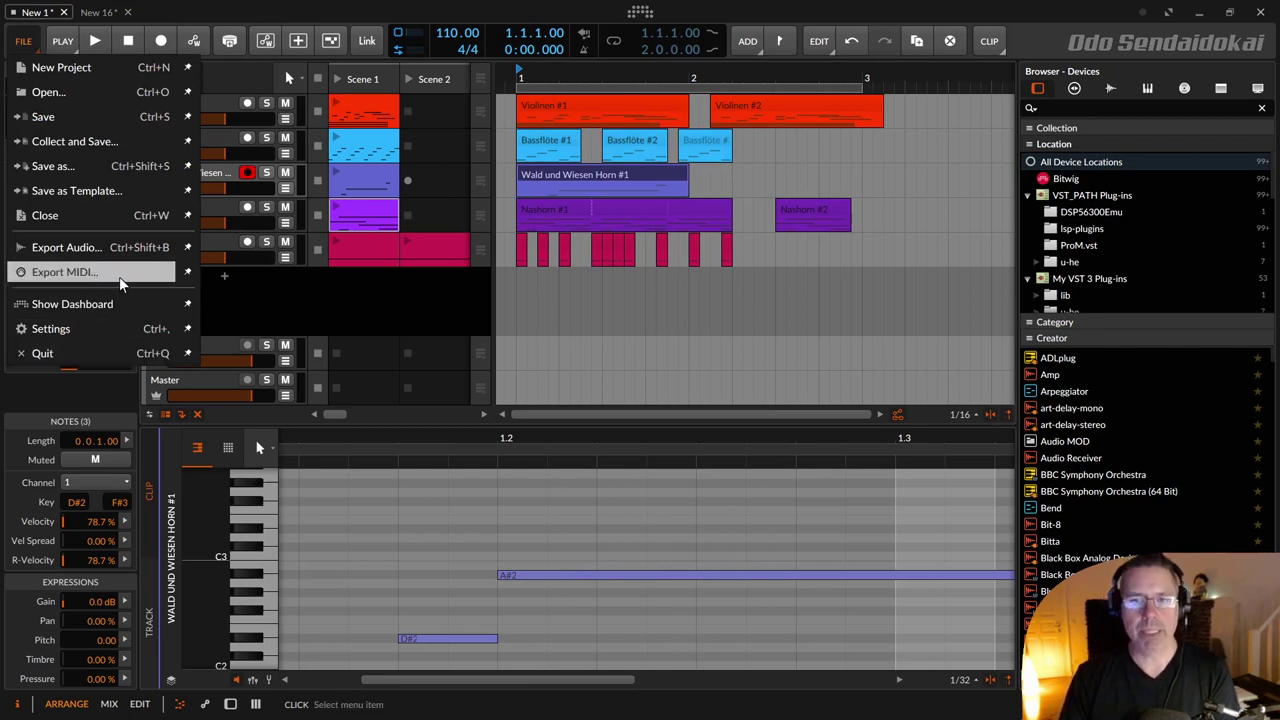
{"action": "left_click", "coordinate": [64, 250]}
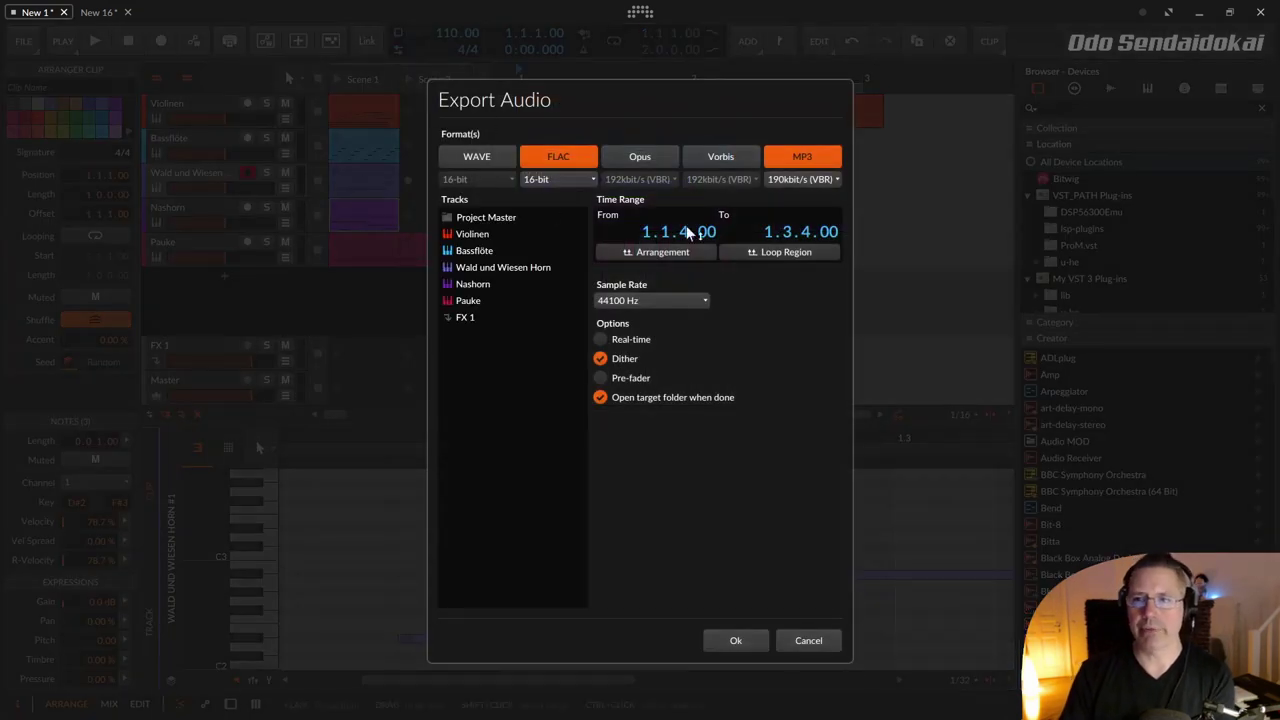
{"action": "left_click", "coordinate": [503, 236]}
{"action": "left_click", "coordinate": [500, 285]}
{"action": "left_click", "coordinate": [498, 251]}
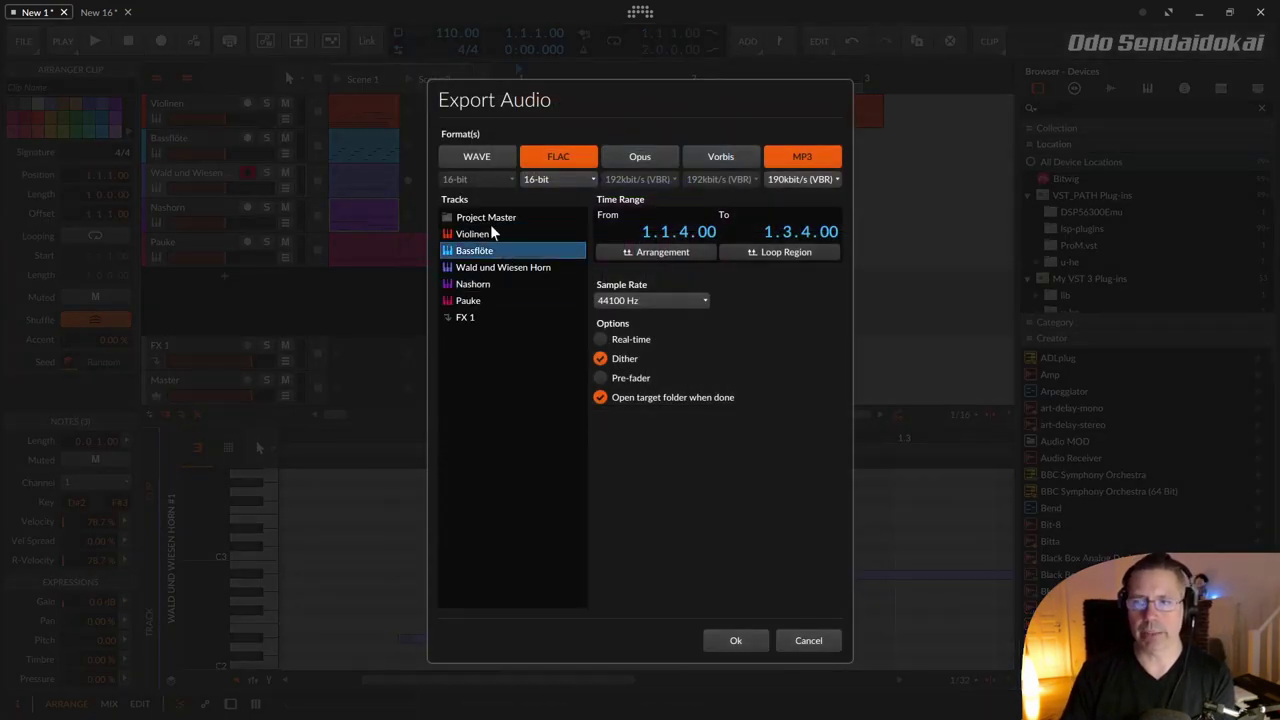
{"action": "left_click", "coordinate": [513, 299], "text": "ctrl"}
{"action": "left_click", "coordinate": [514, 318], "text": "ctrl"}
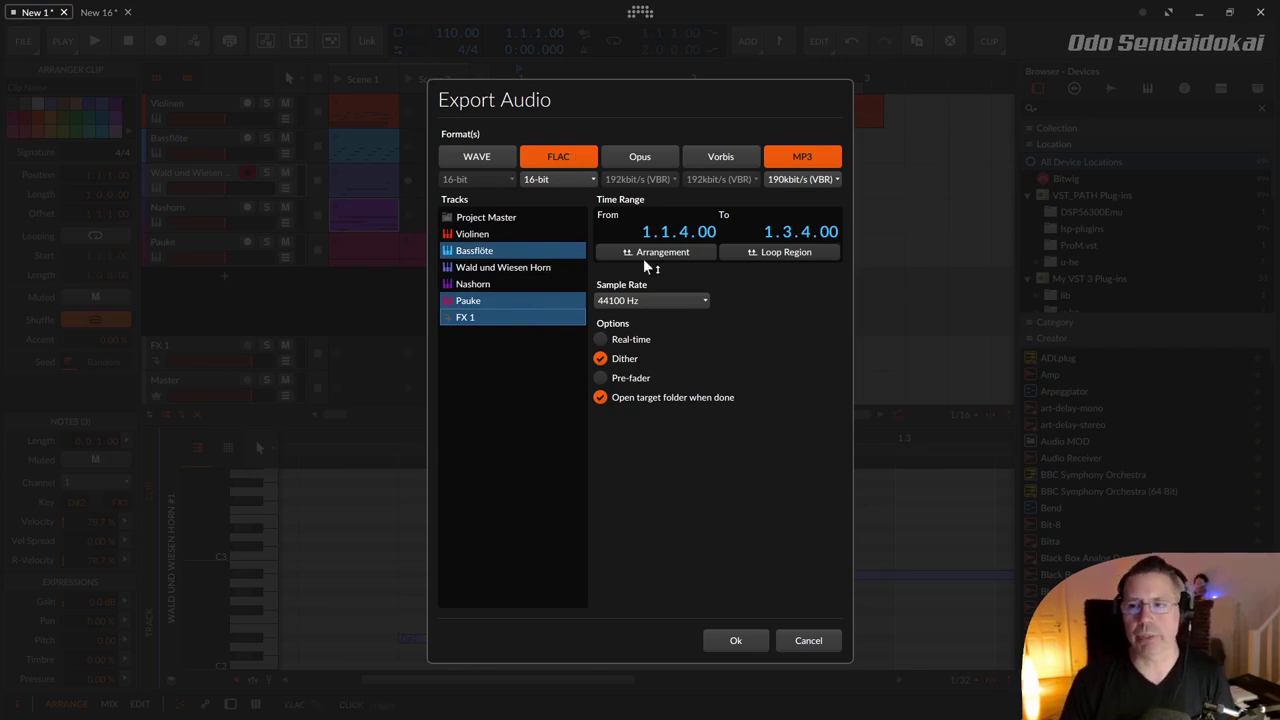
{"action": "left_click", "coordinate": [810, 641]}
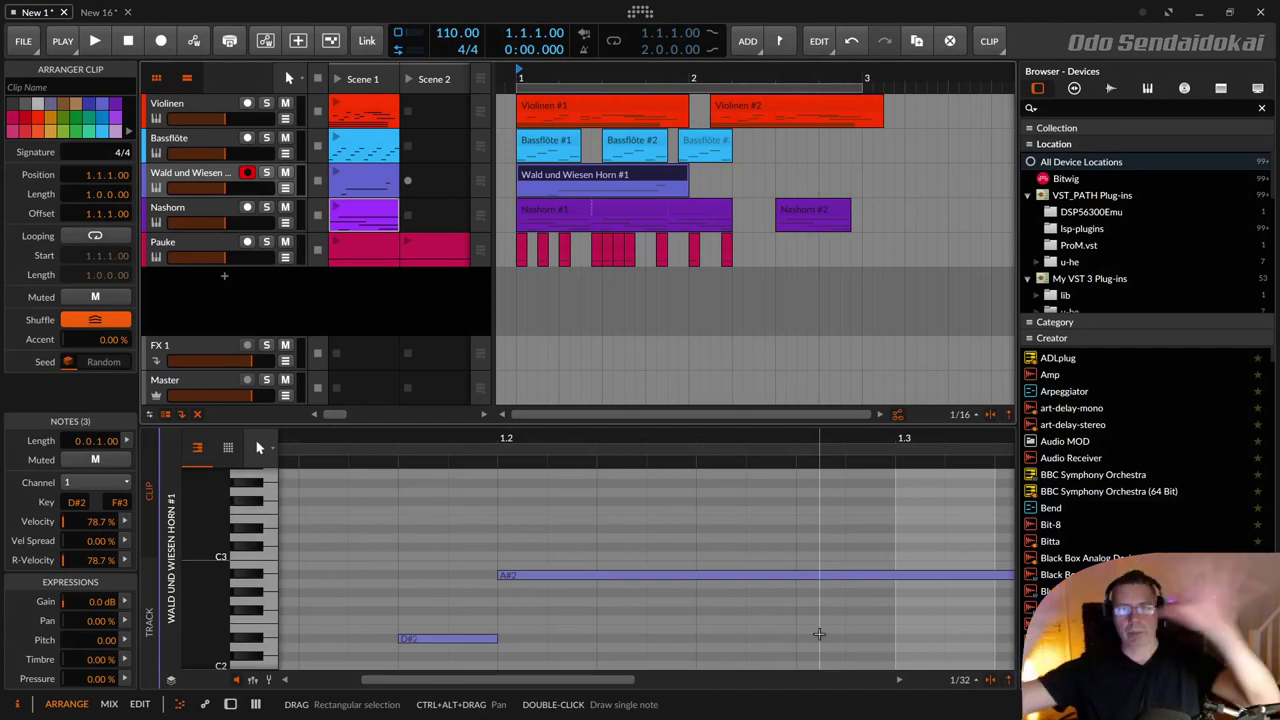